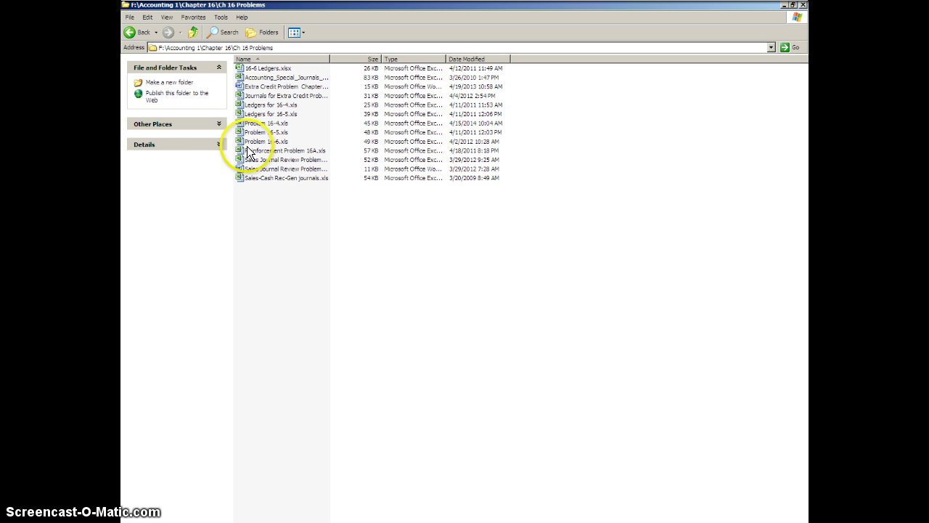
- Open the Problem 16-5.xls workbook from the Ch 16 Problems folder in Excel
{"action": "left_click", "coordinate": [261, 133]}
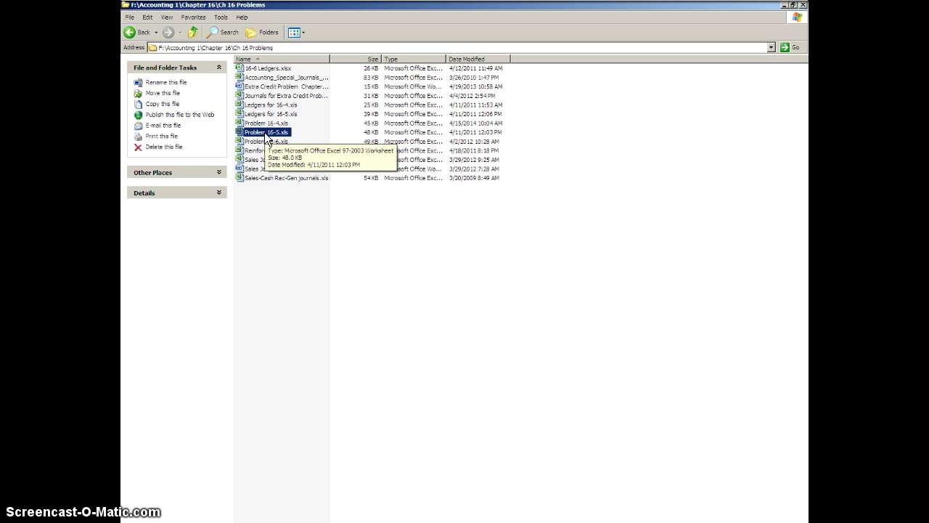
{"action": "double_click", "coordinate": [264, 132]}
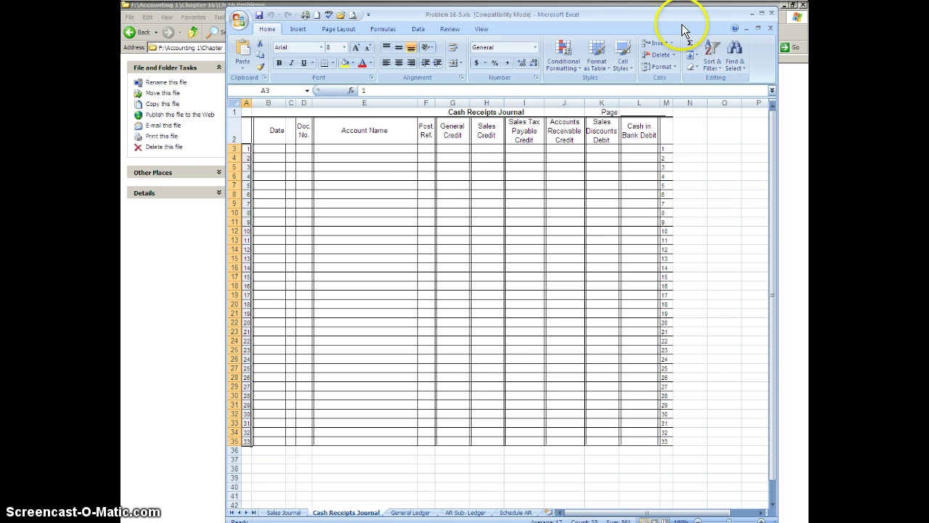
- Maximize the Excel window and give the Cash in Bank Debit heading cell L2 a yellow fill
{"action": "left_click", "coordinate": [759, 13]}
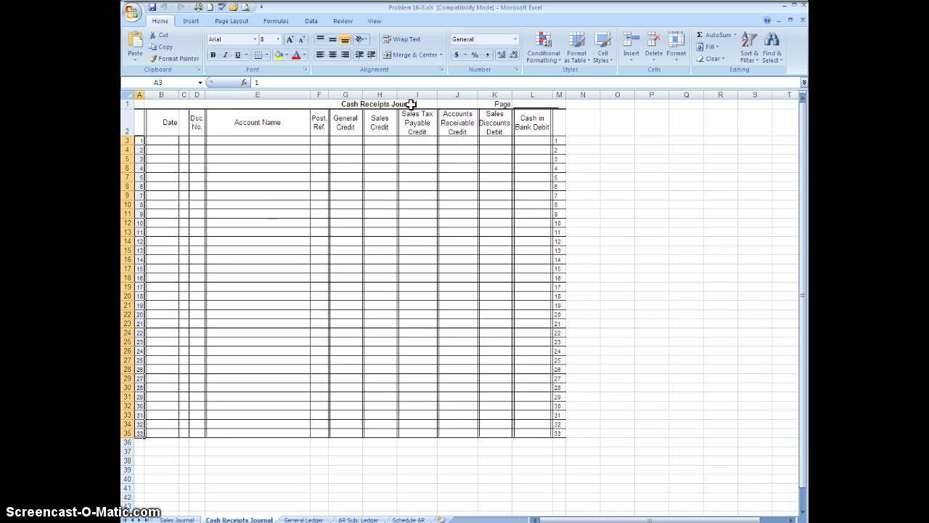
{"action": "left_click", "coordinate": [521, 121]}
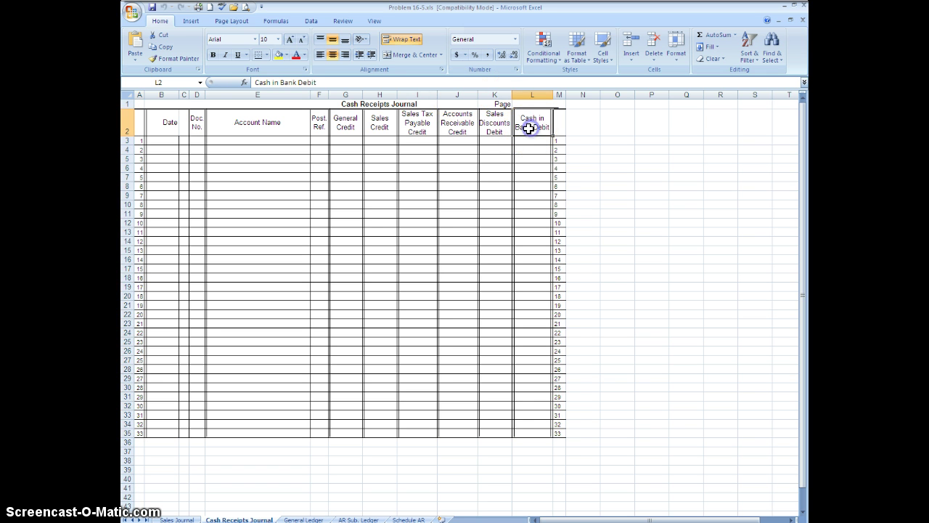
{"action": "left_click", "coordinate": [279, 54]}
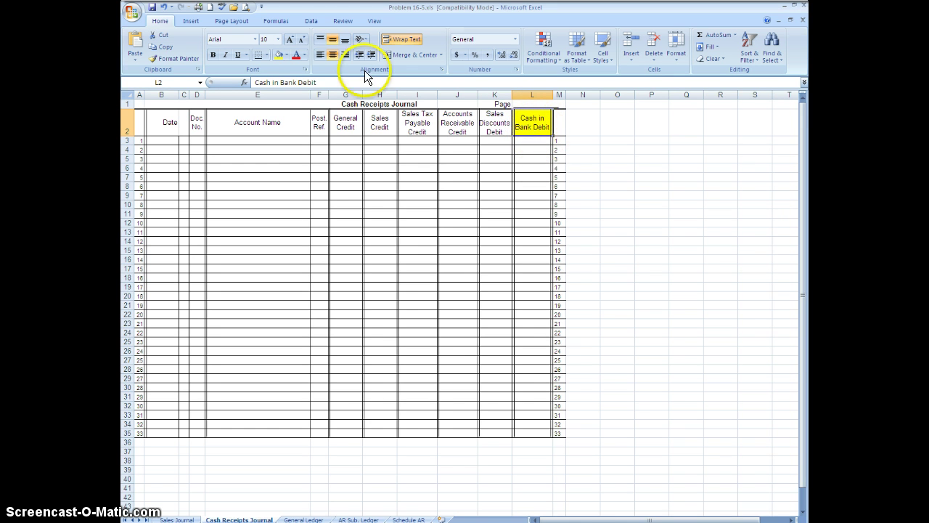
- Set the Cash in Bank Debit heading's fill color back to No Fill
{"action": "left_click", "coordinate": [286, 55]}
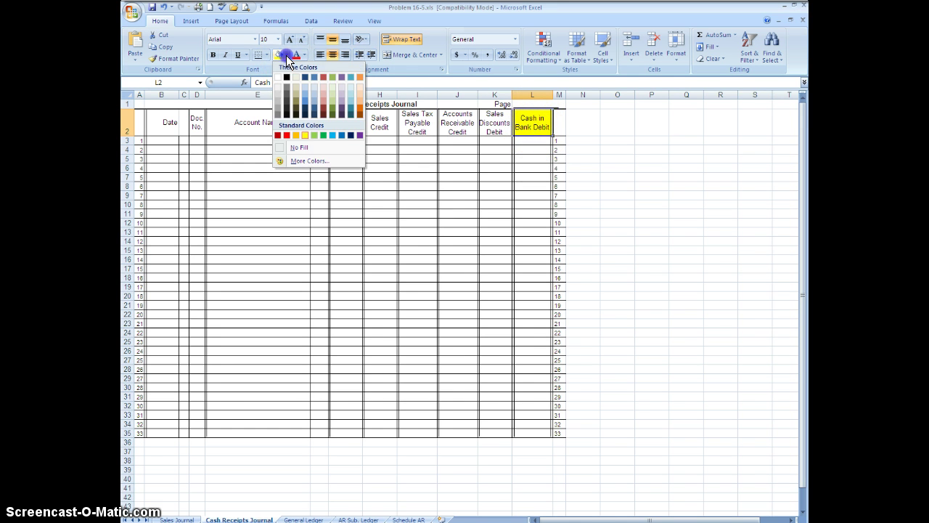
{"action": "left_click", "coordinate": [297, 147]}
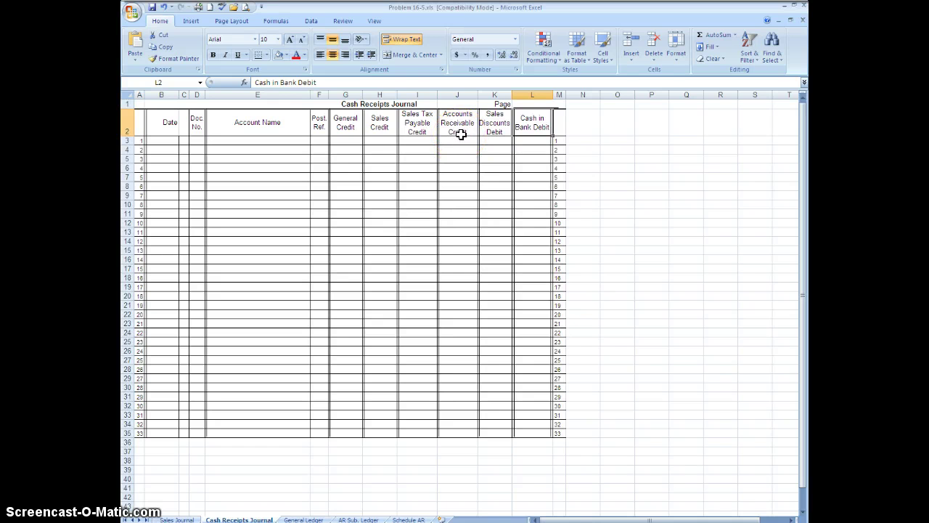
- Enter the note 'page 445' in cell N7
{"action": "left_click", "coordinate": [592, 177]}
{"action": "type", "text": "page"}
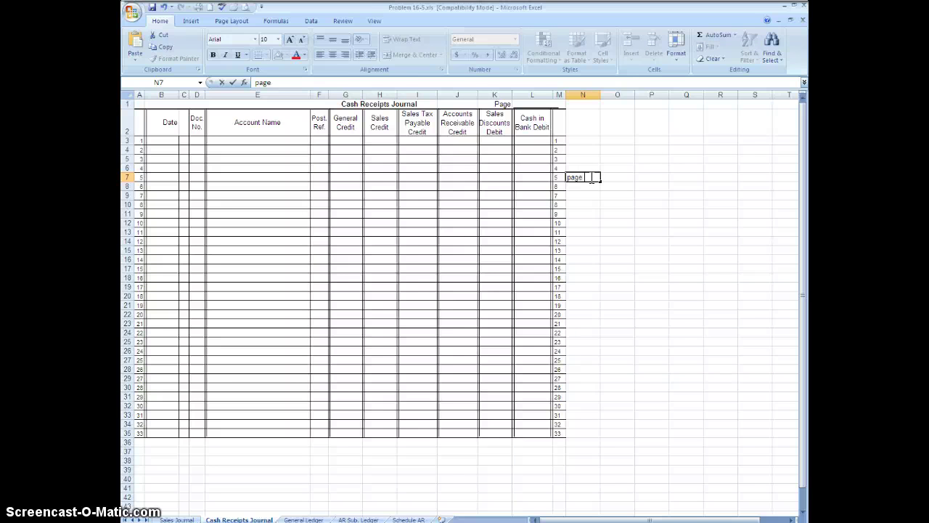
{"action": "type", "text": " 445"}
{"action": "left_click", "coordinate": [591, 323]}
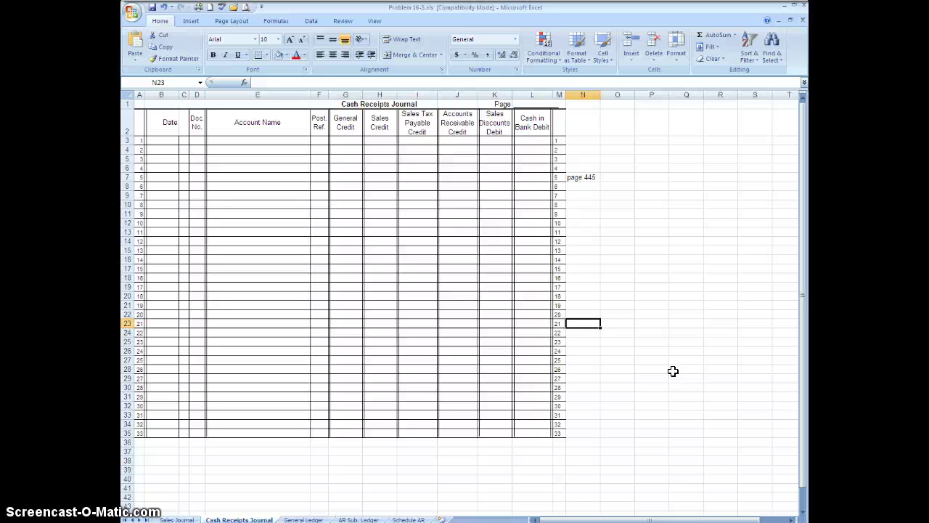
{"action": "left_click", "coordinate": [310, 519]}
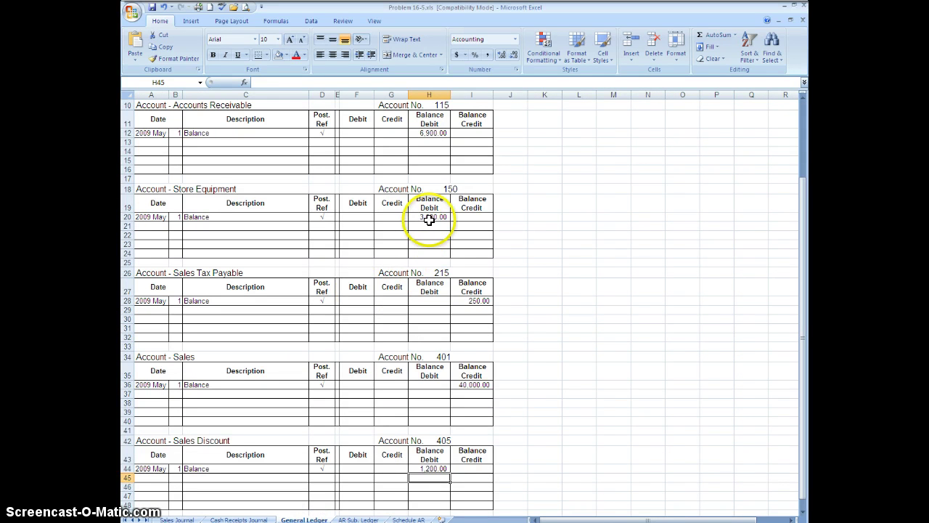
{"action": "left_click", "coordinate": [434, 133]}
{"action": "left_click", "coordinate": [438, 217]}
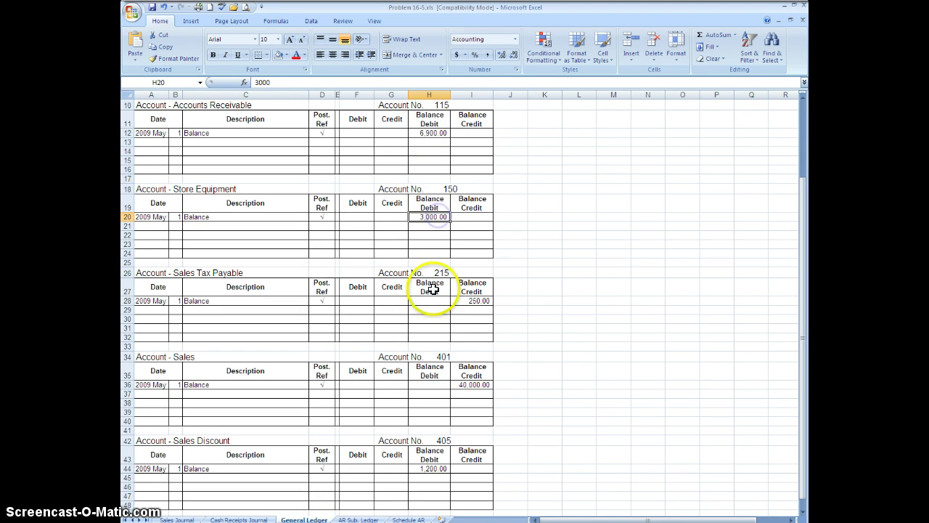
{"action": "left_click", "coordinate": [474, 300]}
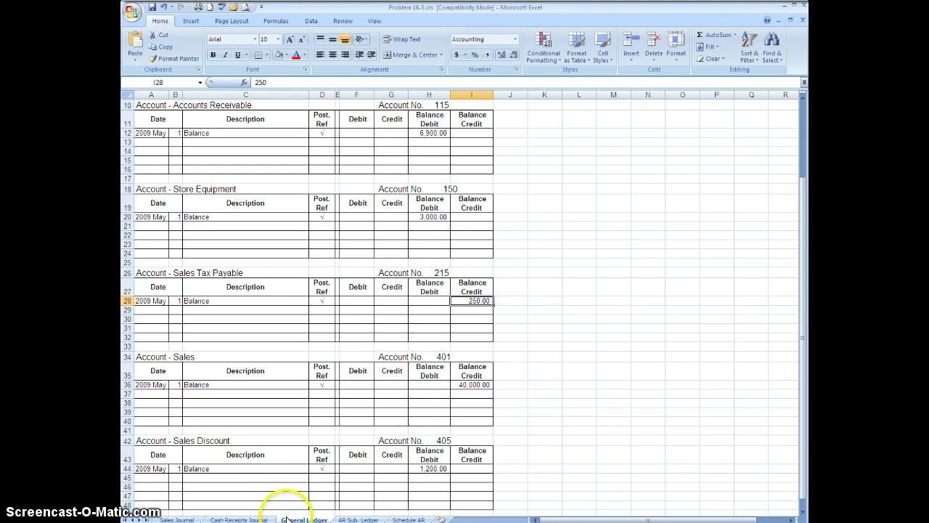
{"action": "left_click", "coordinate": [260, 519]}
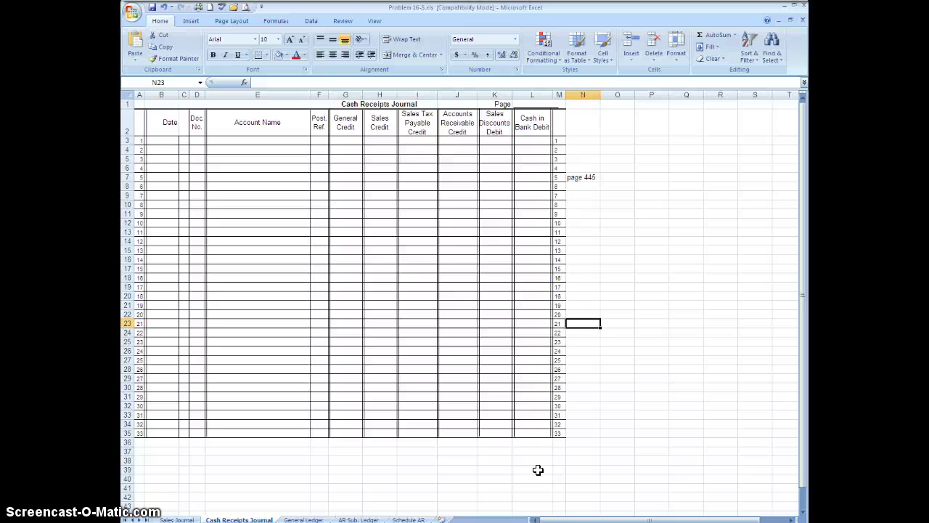
- Format cell L1 as Text and enter page number 7
{"action": "left_click", "coordinate": [539, 474]}
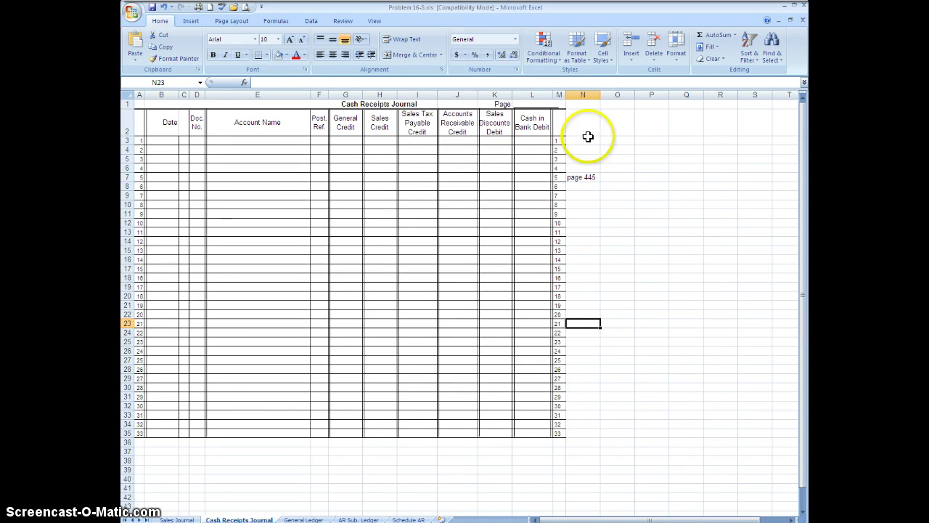
{"action": "left_click", "coordinate": [541, 103]}
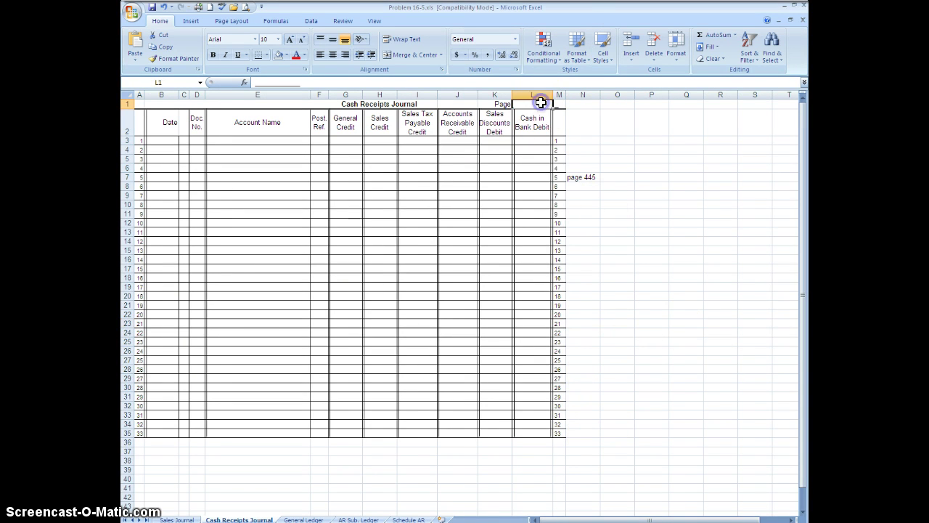
{"action": "left_click", "coordinate": [516, 40]}
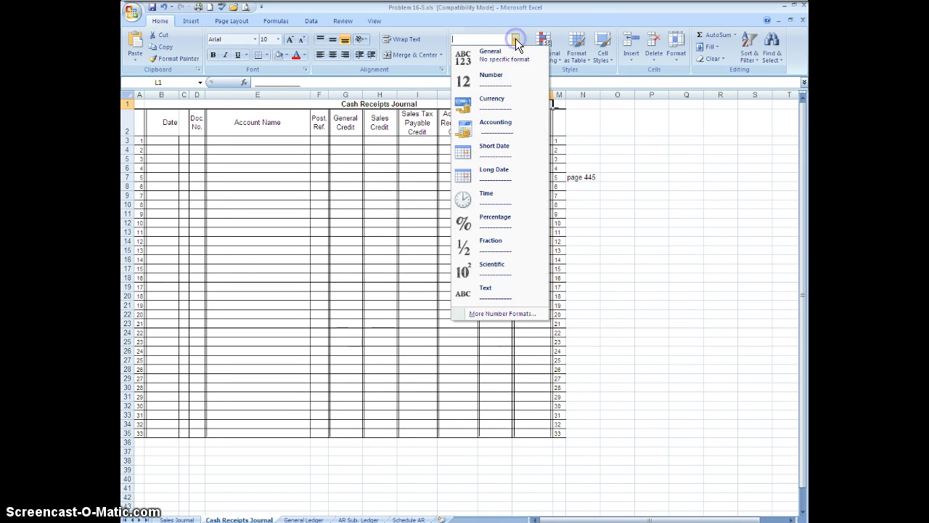
{"action": "left_click", "coordinate": [480, 292]}
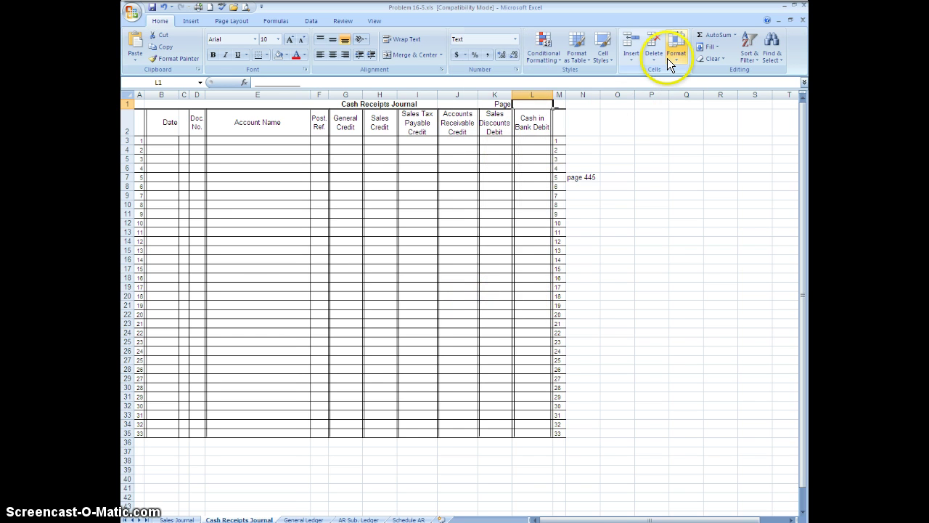
{"action": "type", "text": "7"}
{"action": "left_click", "coordinate": [596, 121]}
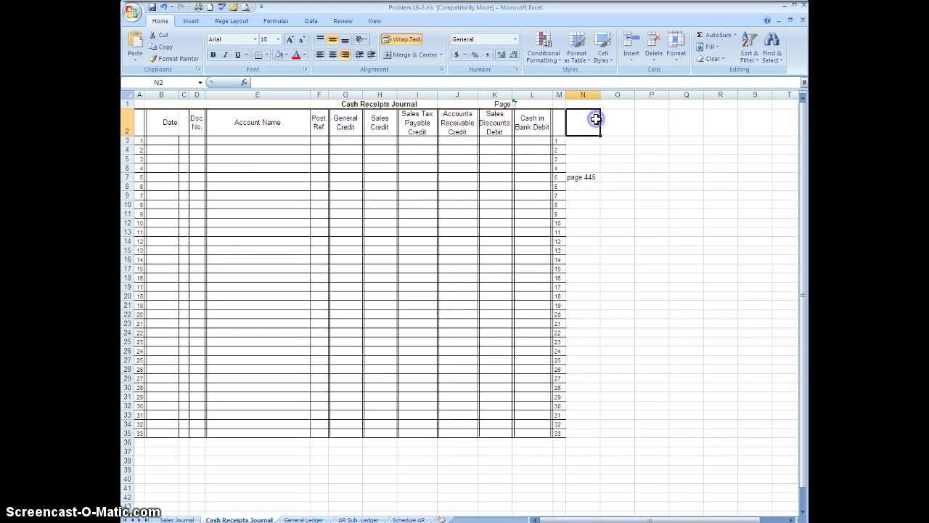
- Enter the first entry's date: year 2014 in B3, then May and day 2
{"action": "left_click", "coordinate": [160, 141]}
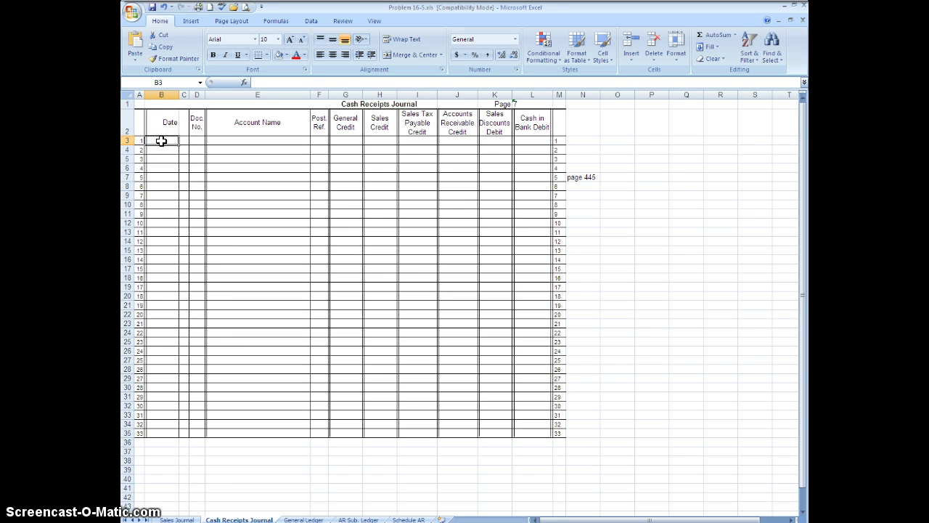
{"action": "type", "text": "2014"}
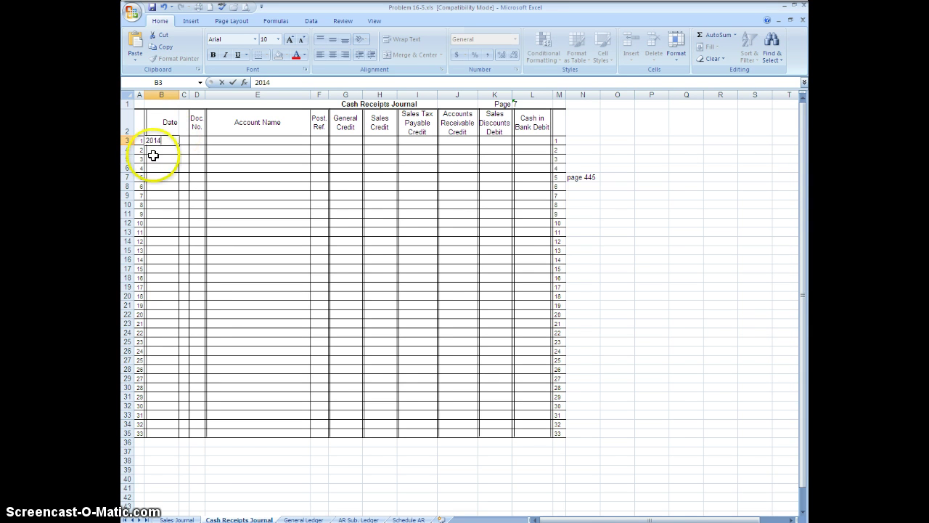
{"action": "left_click", "coordinate": [154, 150]}
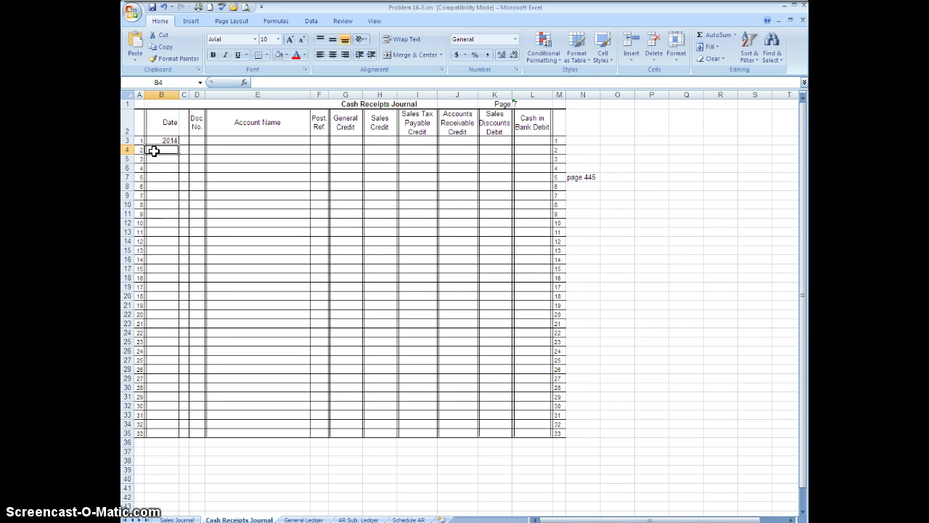
{"action": "type", "text": "May"}
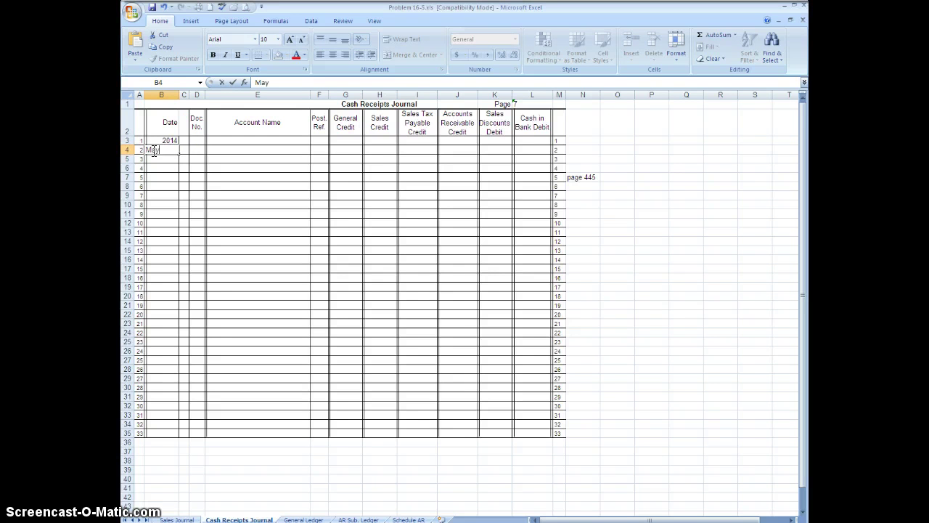
{"action": "key", "text": "Tab"}
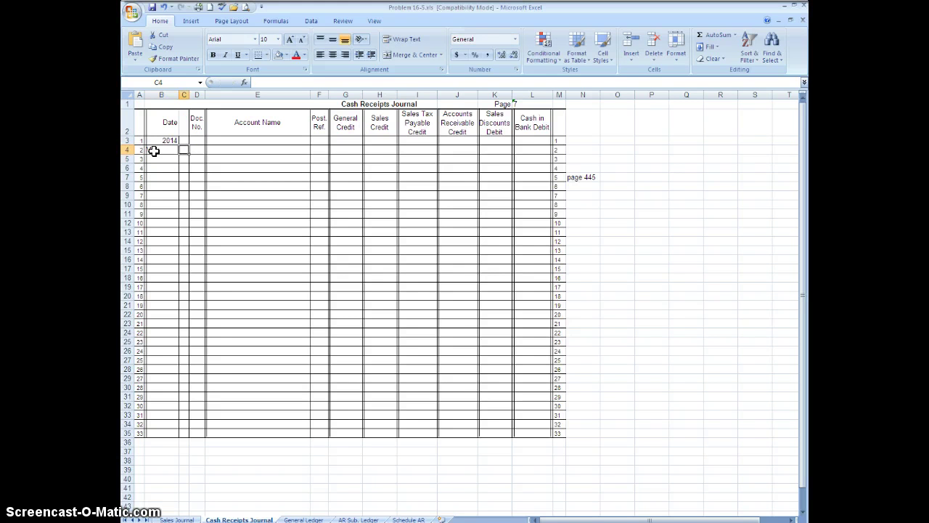
{"action": "type", "text": "2"}
{"action": "key", "text": "Tab"}
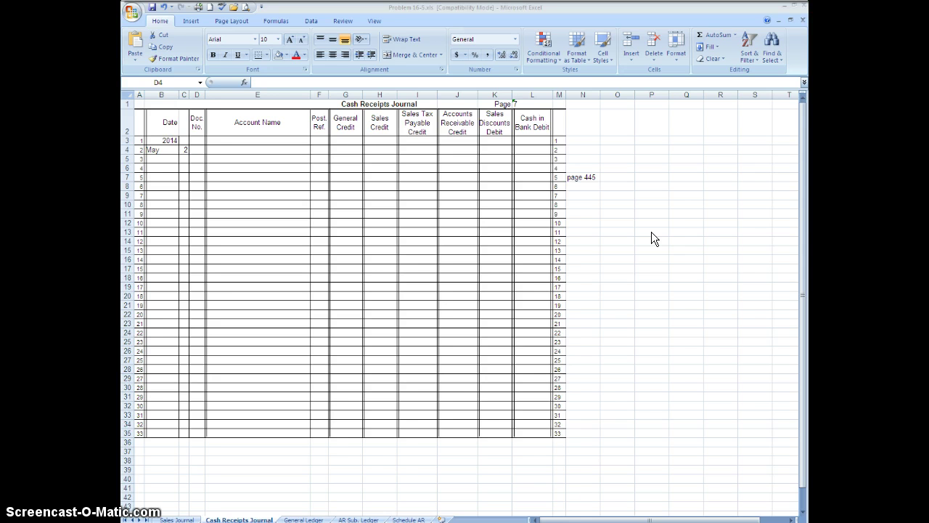
- Enter the receipt's document number and the customer's name on the May 2 line
{"action": "left_click", "coordinate": [198, 149]}
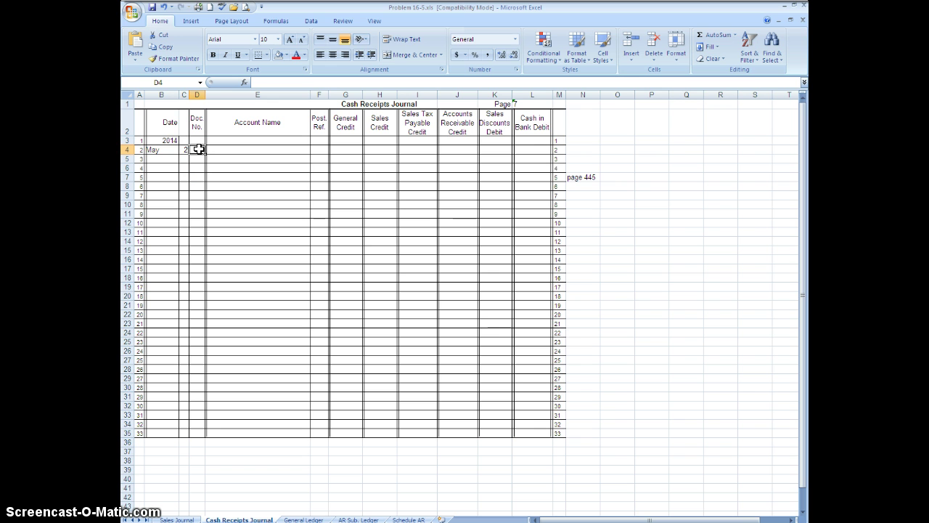
{"action": "type", "text": "R"}
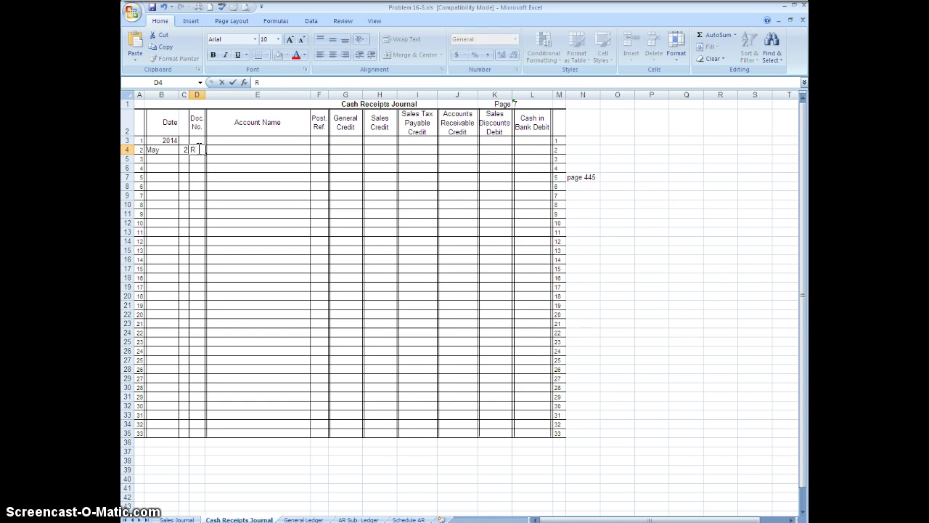
{"action": "type", "text": "10"}
{"action": "key", "text": "Tab"}
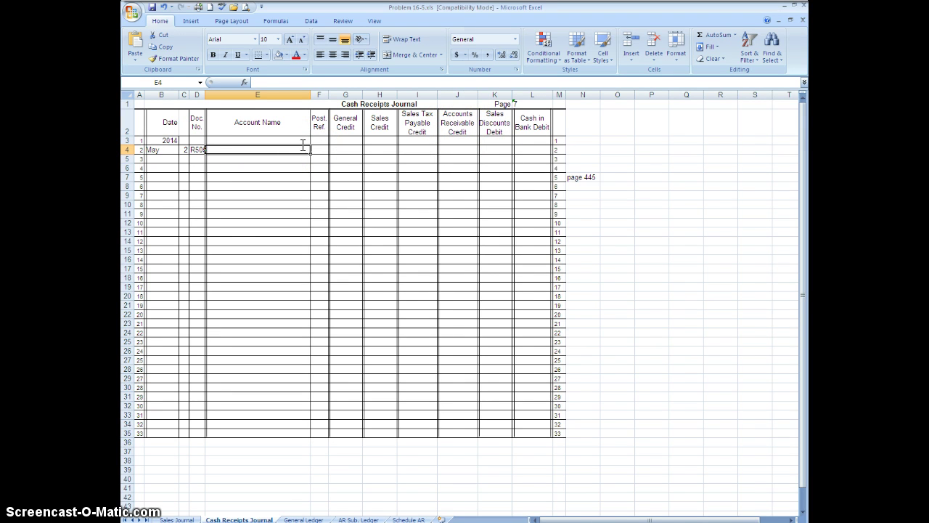
{"action": "type", "text": "Paul Drake"}
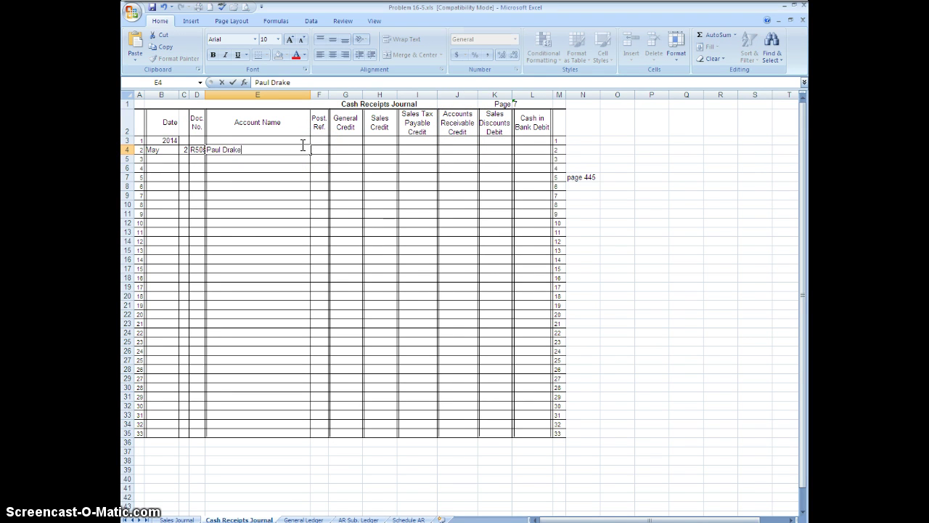
{"action": "key", "text": "Tab"}
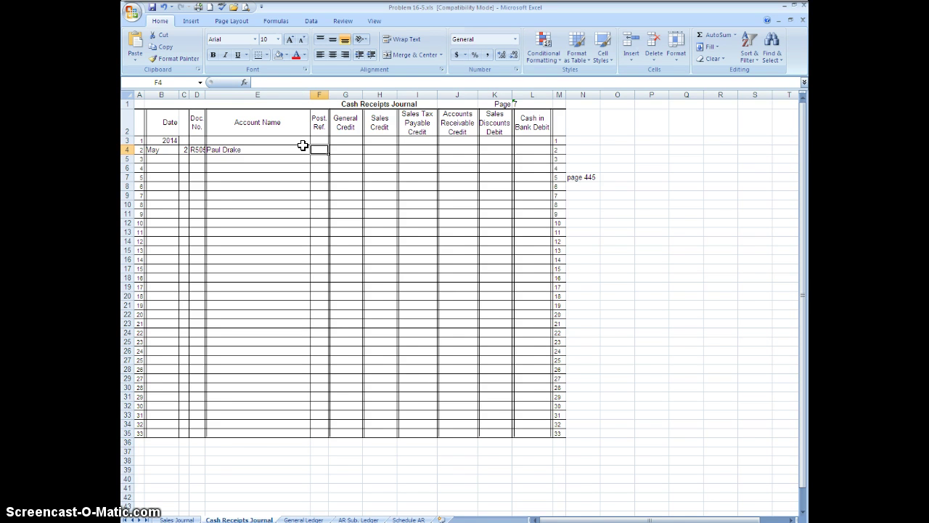
{"action": "key", "text": "Tab"}
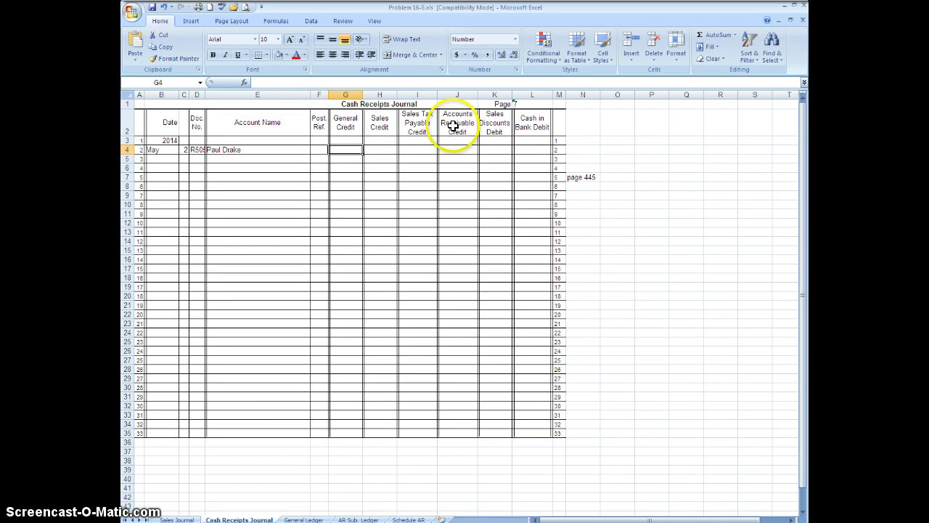
{"action": "left_click", "coordinate": [381, 125]}
{"action": "left_click_drag", "start_coordinate": [382, 124], "coordinate": [443, 123]}
{"action": "left_click", "coordinate": [280, 56]}
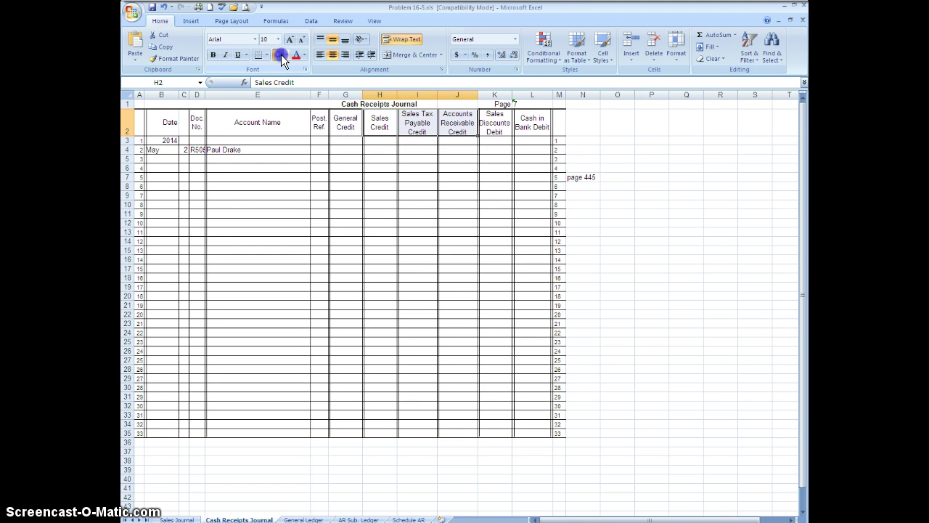
{"action": "left_click", "coordinate": [287, 55]}
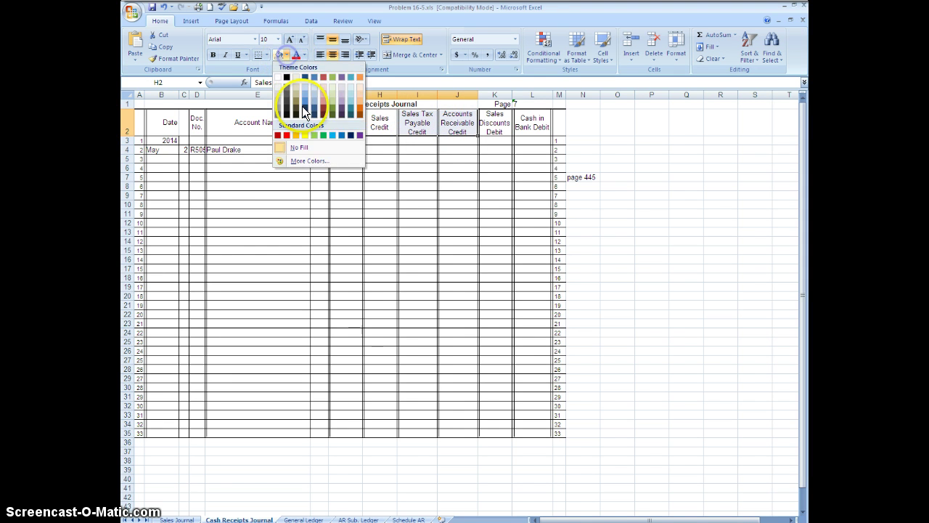
{"action": "left_click", "coordinate": [305, 135]}
{"action": "left_click", "coordinate": [608, 195]}
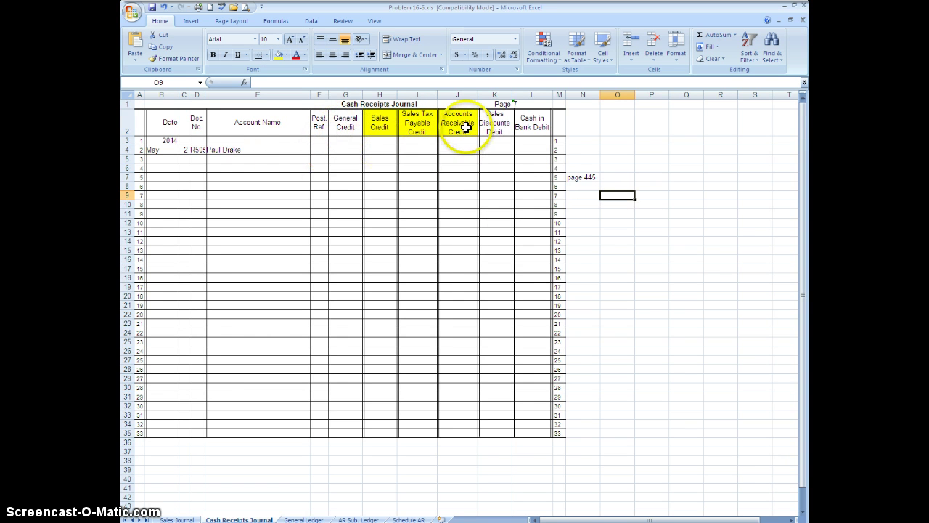
{"action": "left_click_drag", "start_coordinate": [379, 125], "coordinate": [457, 124]}
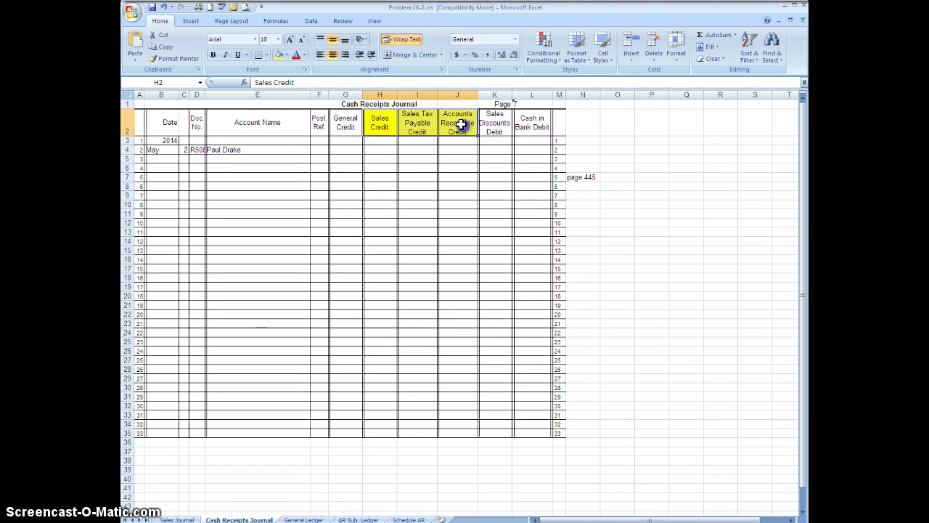
{"action": "left_click", "coordinate": [285, 54]}
{"action": "left_click", "coordinate": [289, 149]}
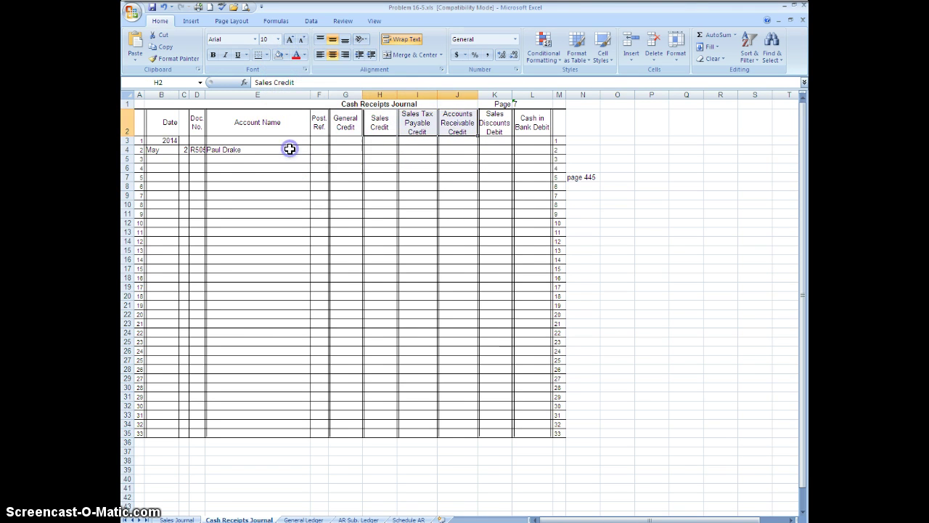
{"action": "left_click", "coordinate": [254, 150]}
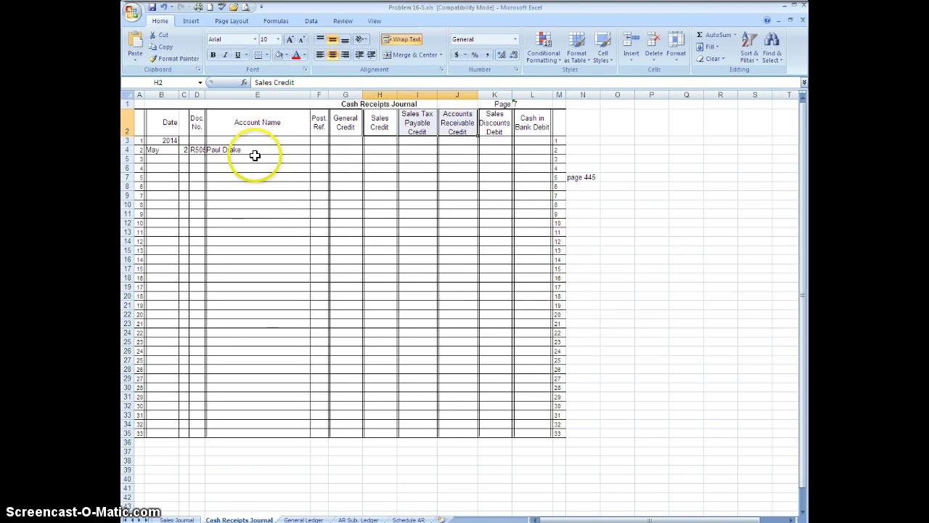
{"action": "left_click", "coordinate": [458, 148]}
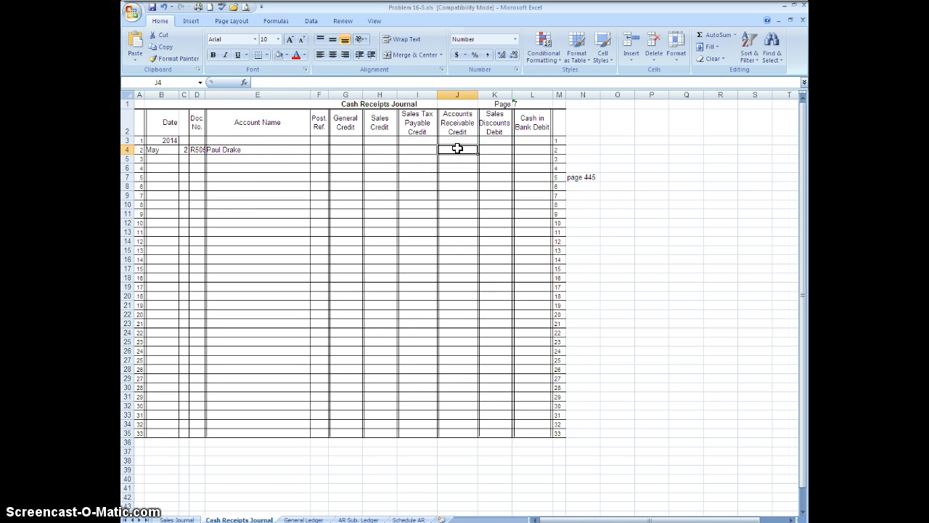
- Enter the 400.00 Accounts Receivable Credit amount in J4
{"action": "type", "text": "490"}
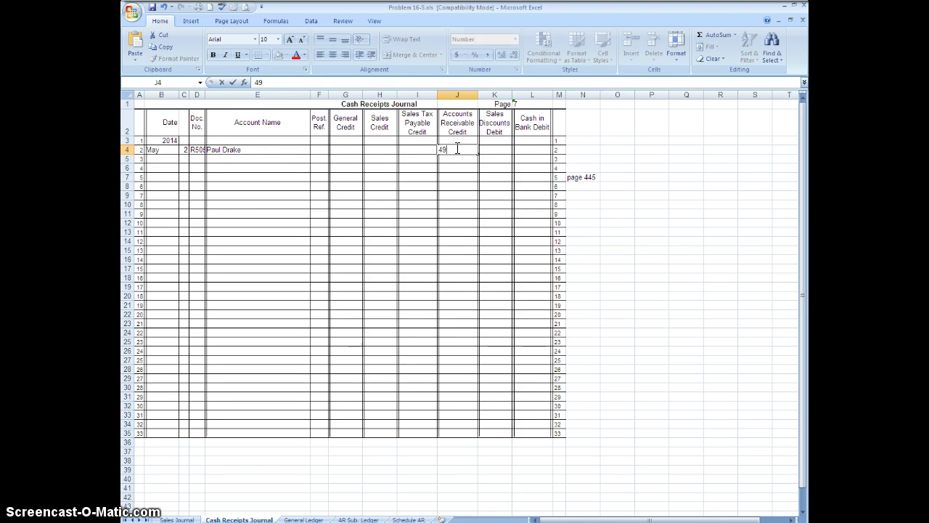
{"action": "key", "text": "BackSpace"}
{"action": "key", "text": "BackSpace"}
{"action": "type", "text": "90"}
{"action": "key", "text": "Tab"}
{"action": "key", "text": "Tab"}
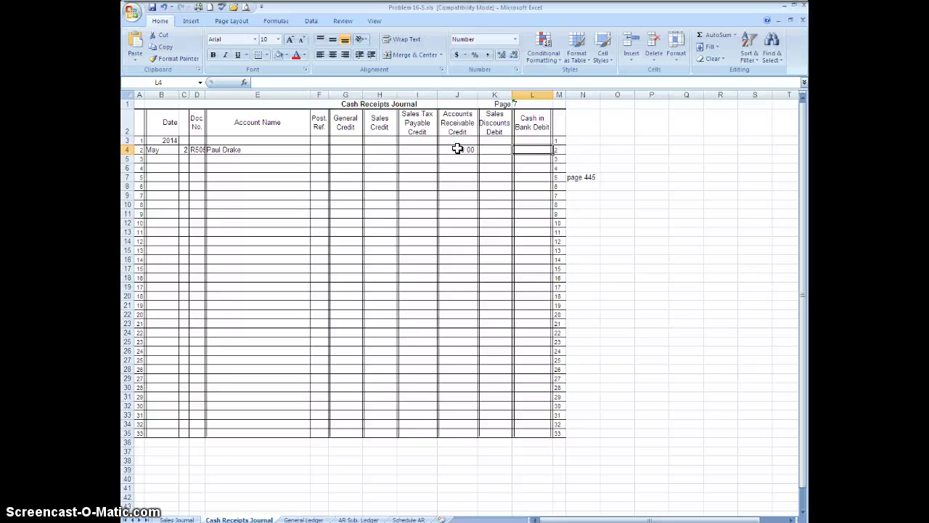
- Enter the Cash in Bank Debit formula =G4+H4+I4+J4-K4 in L4
{"action": "type", "text": "="}
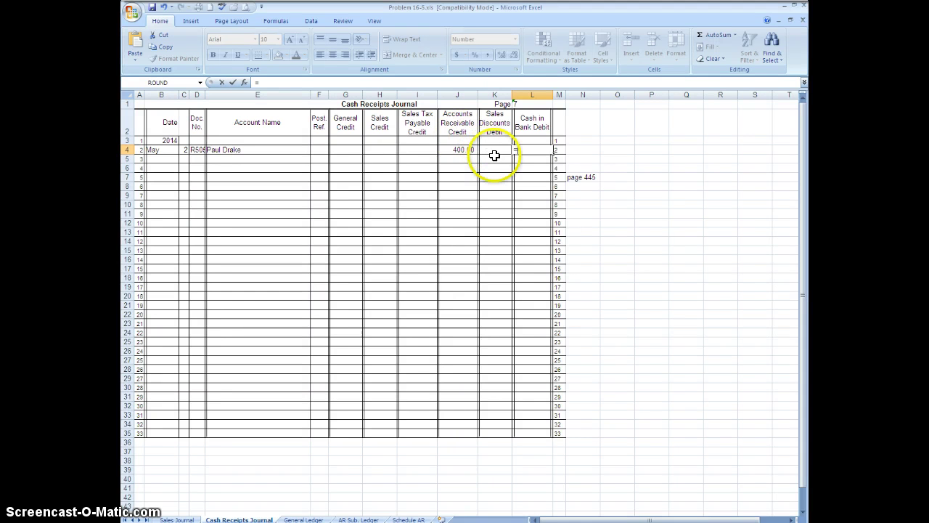
{"action": "left_click", "coordinate": [353, 150]}
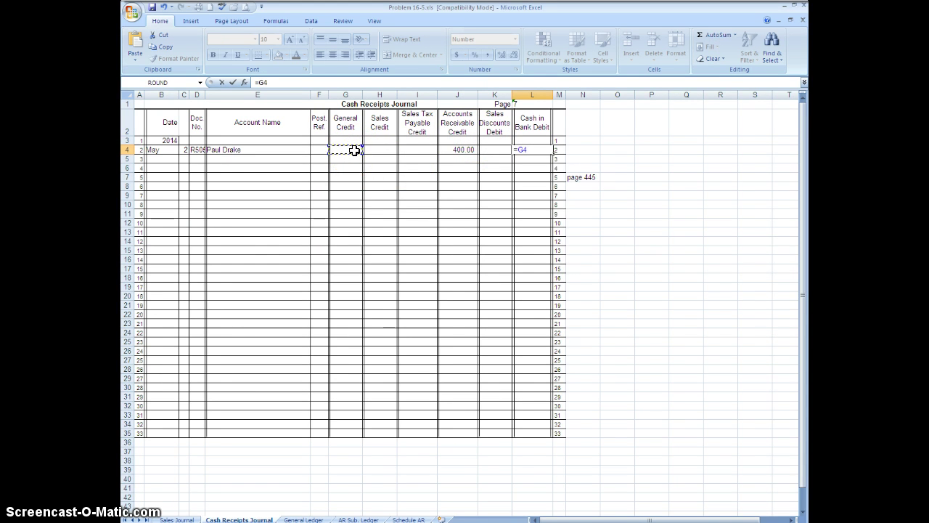
{"action": "type", "text": "+"}
{"action": "left_click", "coordinate": [374, 150]}
{"action": "type", "text": "+"}
{"action": "left_click", "coordinate": [413, 149]}
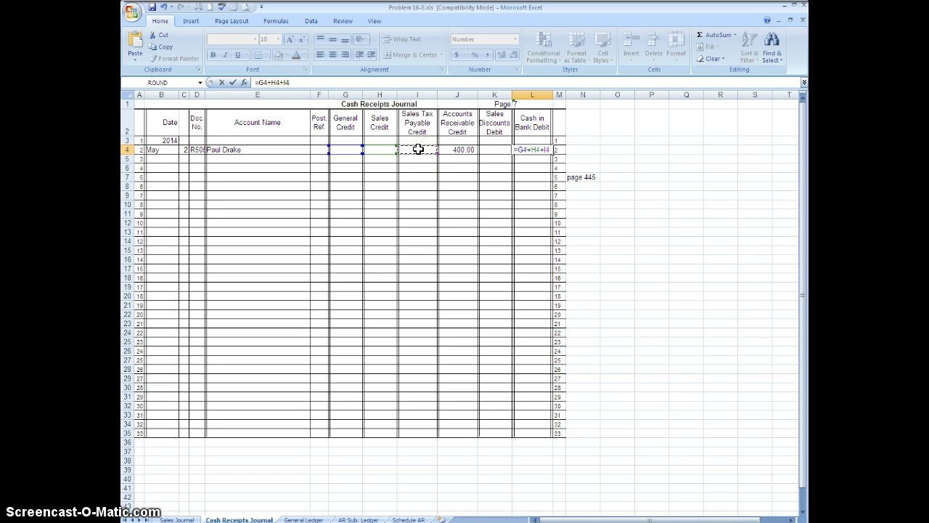
{"action": "type", "text": "+"}
{"action": "left_click", "coordinate": [455, 149]}
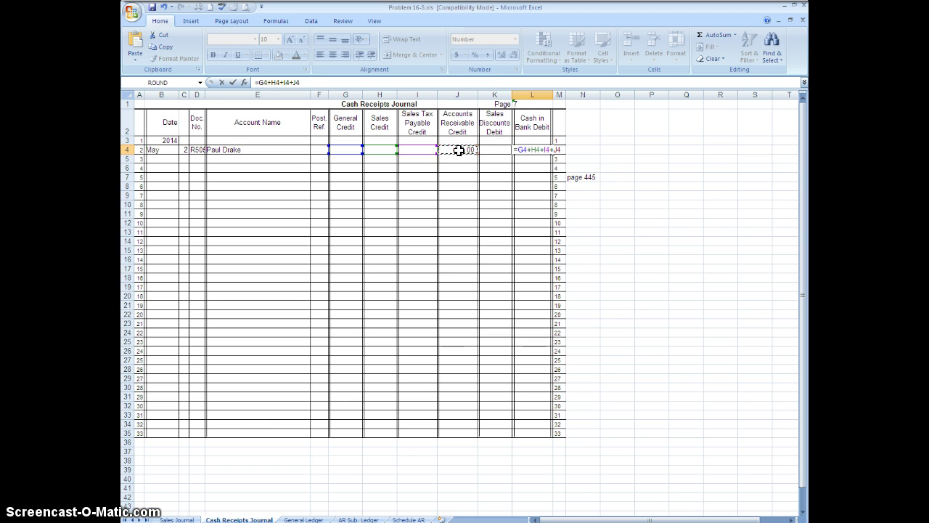
{"action": "type", "text": "-"}
{"action": "left_click", "coordinate": [498, 149]}
{"action": "key", "text": "Return"}
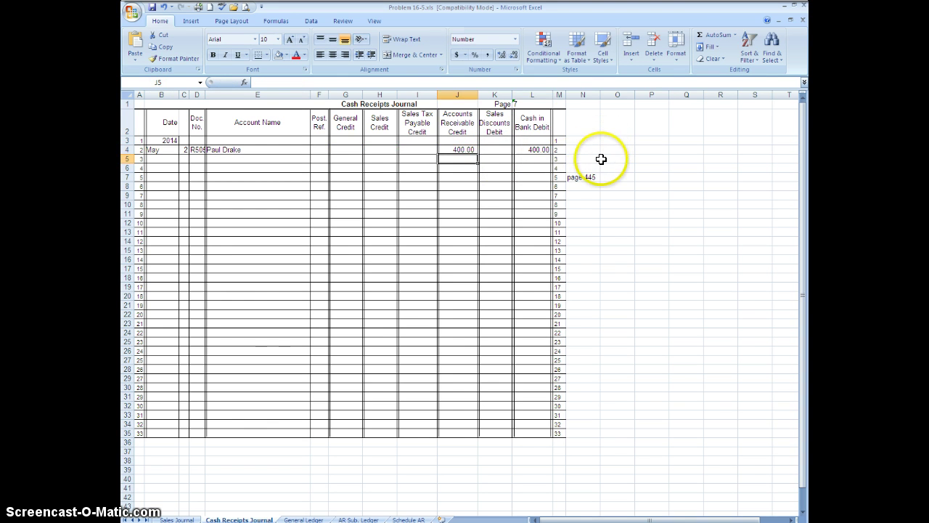
- Widen column D slightly so the document number R505 displays in full
{"action": "left_click", "coordinate": [537, 150]}
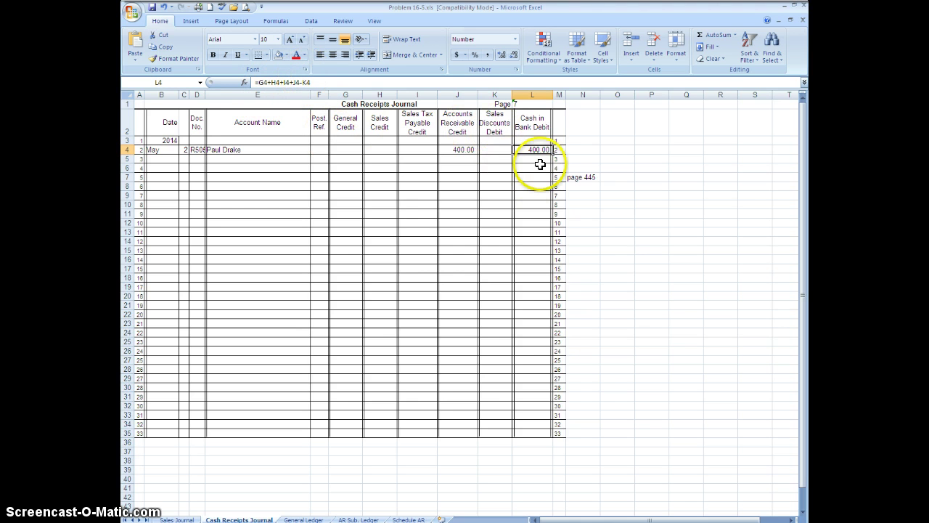
{"action": "left_click", "coordinate": [604, 241]}
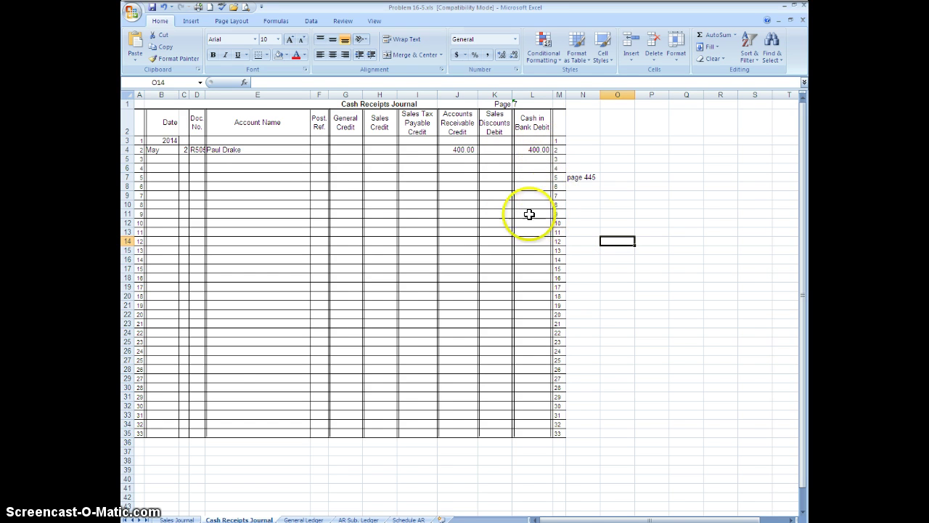
{"action": "left_click", "coordinate": [184, 160]}
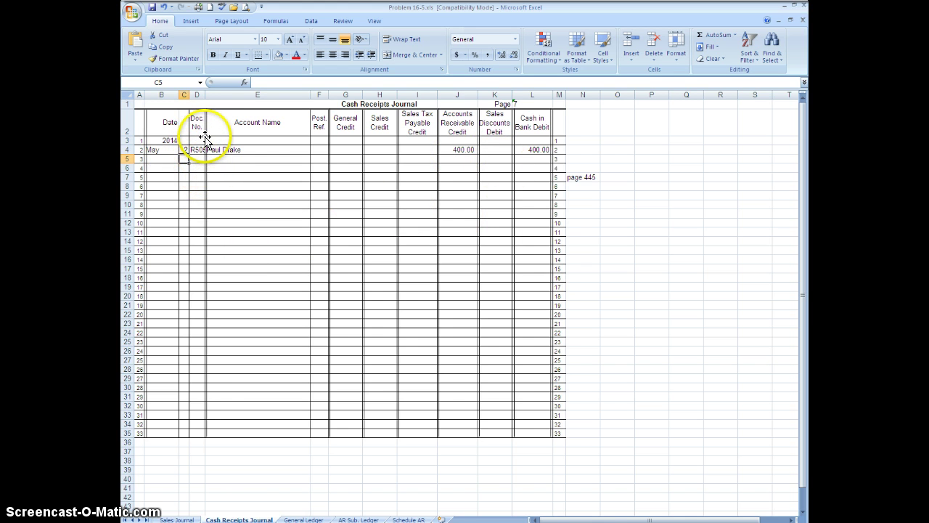
{"action": "left_click", "coordinate": [203, 137]}
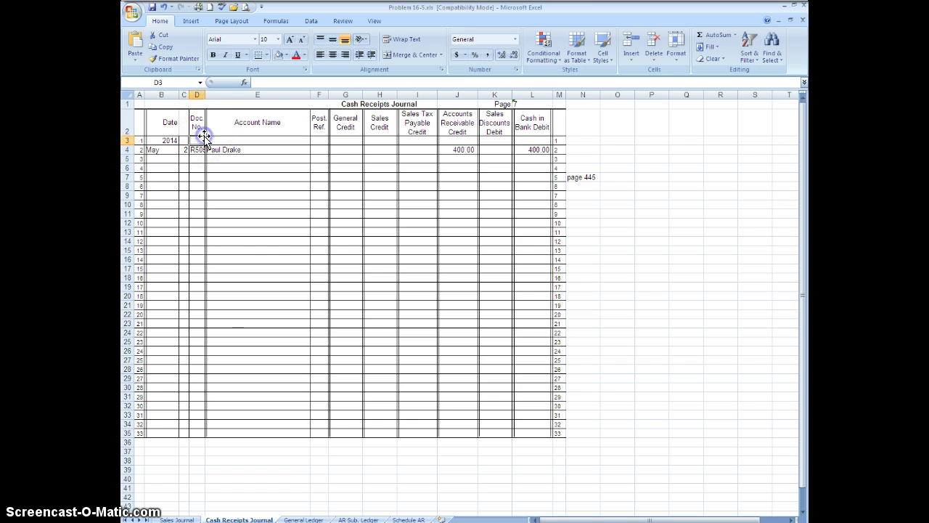
{"action": "left_click", "coordinate": [205, 137]}
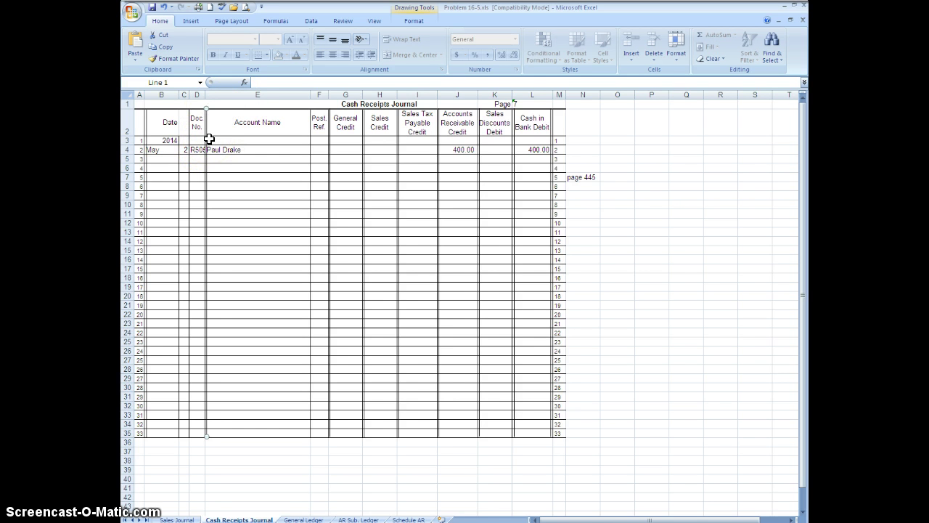
{"action": "left_click", "coordinate": [207, 139]}
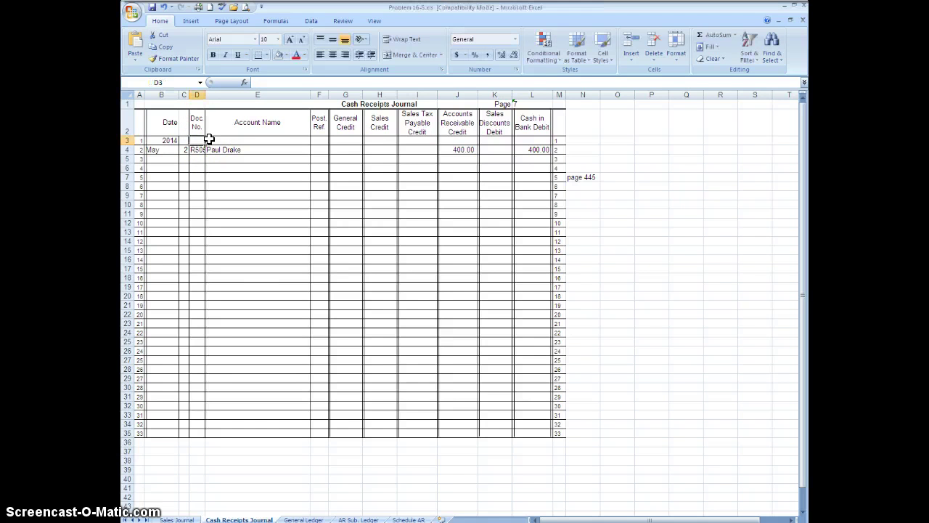
{"action": "left_click_drag", "start_coordinate": [208, 94], "coordinate": [210, 94]}
- Start row 5 with day 5, document R506 and account Adventure River Tours
{"action": "left_click", "coordinate": [221, 194]}
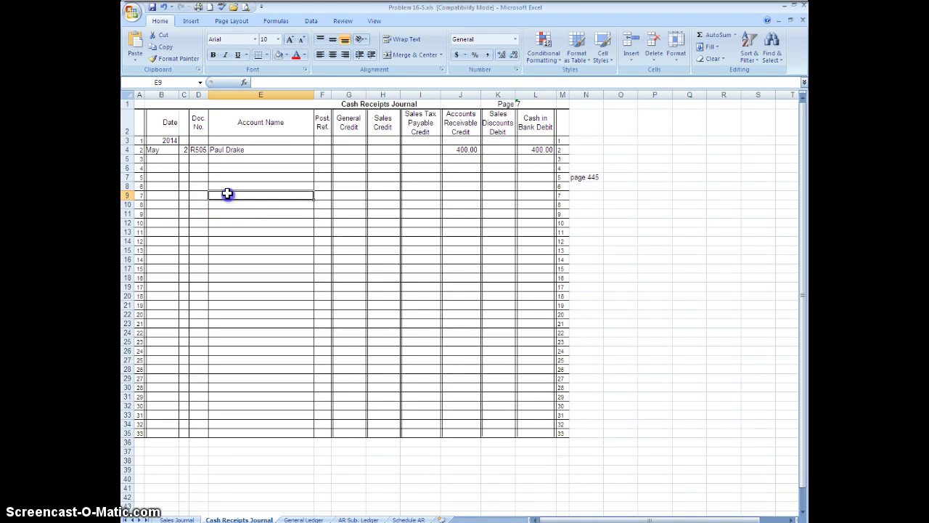
{"action": "left_click", "coordinate": [183, 159]}
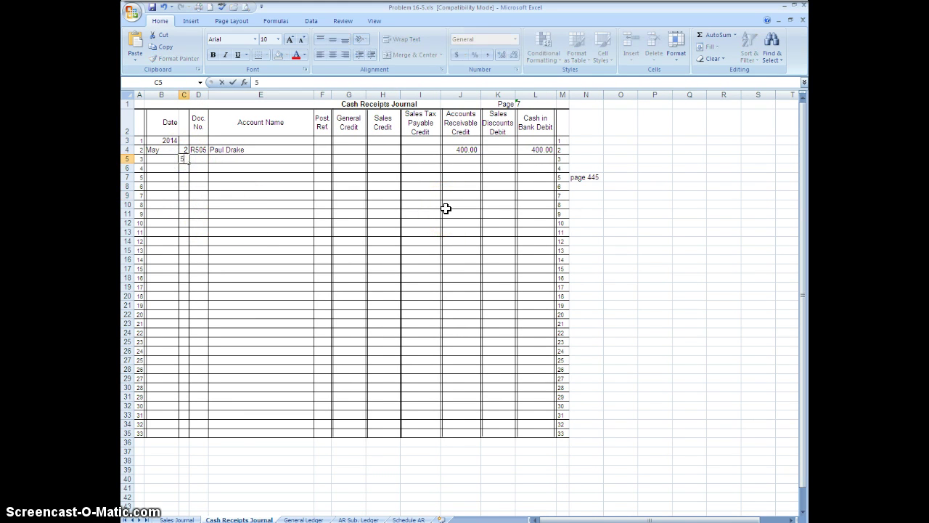
{"action": "type", "text": "5"}
{"action": "key", "text": "Tab"}
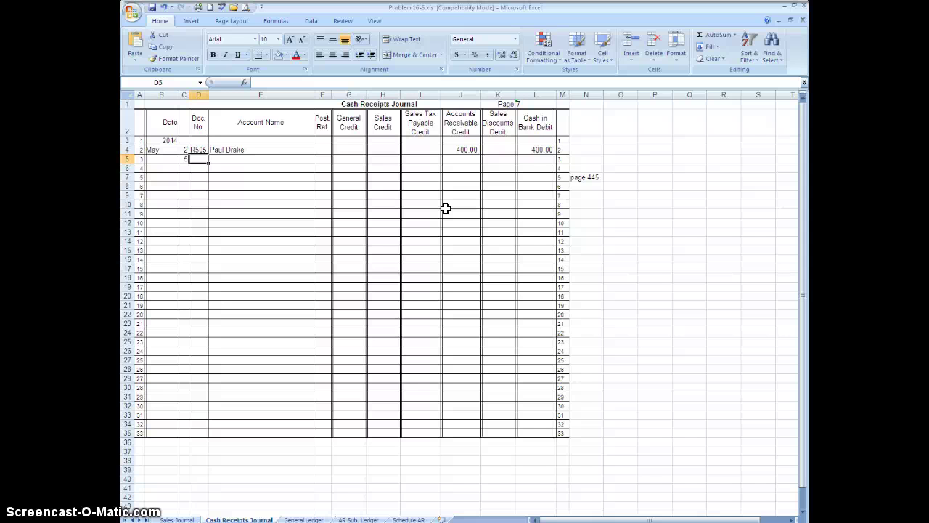
{"action": "type", "text": "R"}
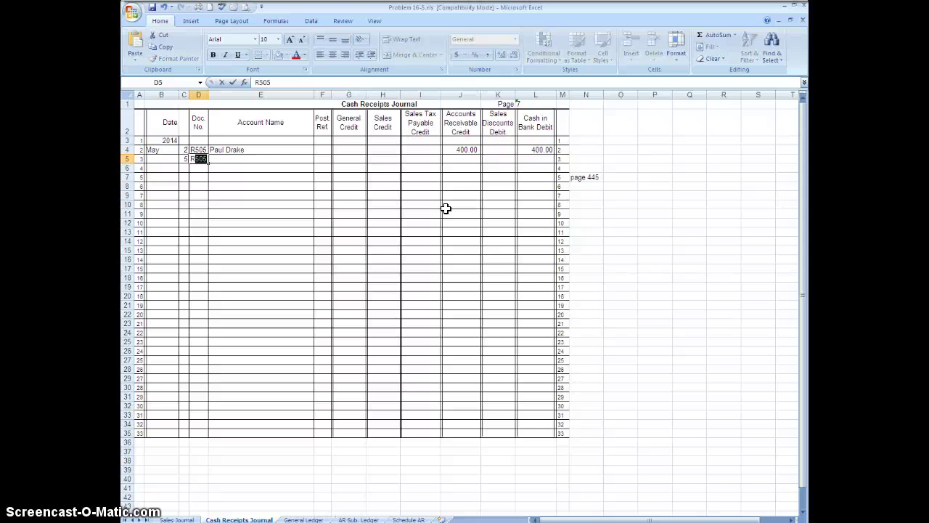
{"action": "type", "text": "506"}
{"action": "key", "text": "Tab"}
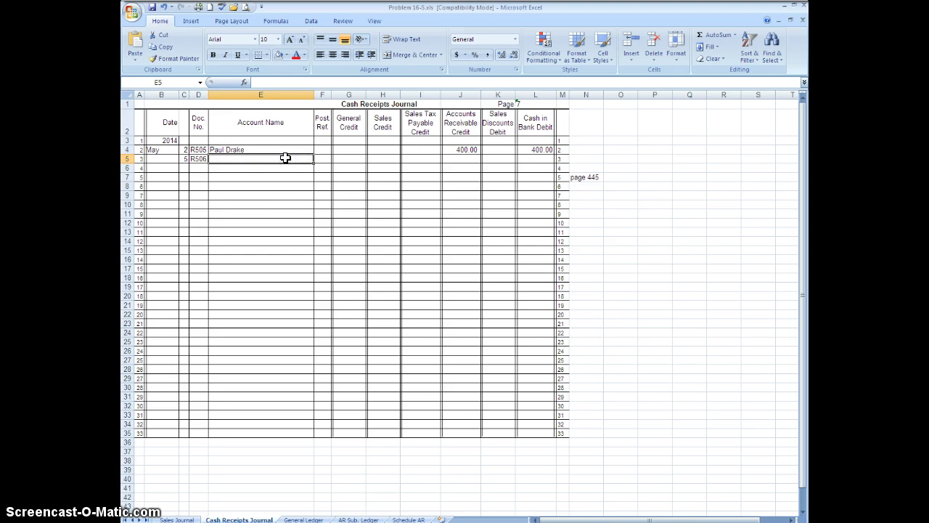
{"action": "type", "text": "Adventure River Tours"}
{"action": "key", "text": "Tab"}
{"action": "key", "text": "Tab"}
{"action": "key", "text": "Tab"}
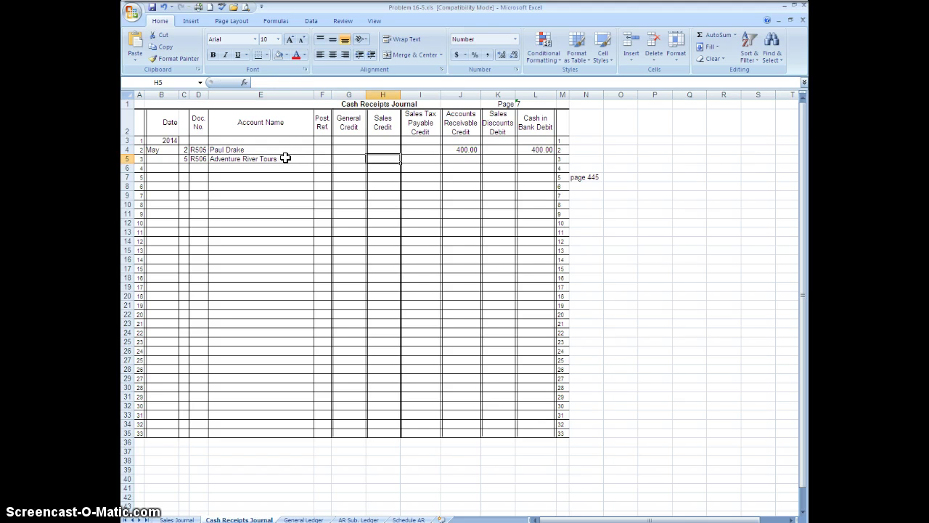
- Enter 3,000 receivable credit and 60 discount, then copy the cash formula down to L5
{"action": "key", "text": "Tab"}
{"action": "key", "text": "Tab"}
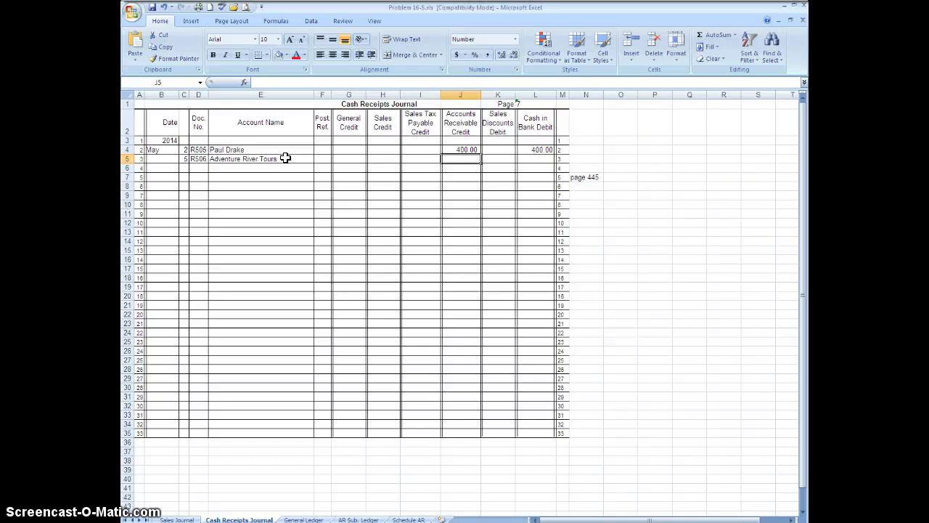
{"action": "type", "text": "3000"}
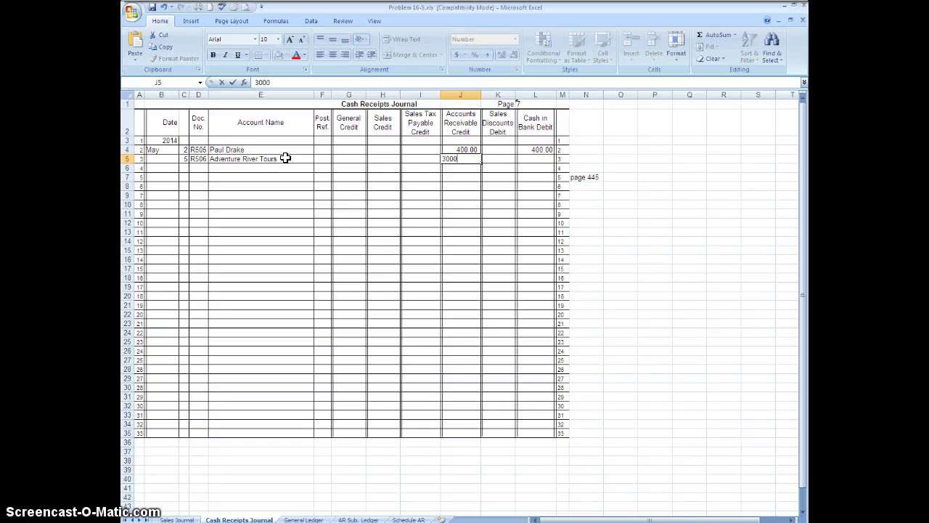
{"action": "key", "text": "Tab"}
{"action": "type", "text": "60"}
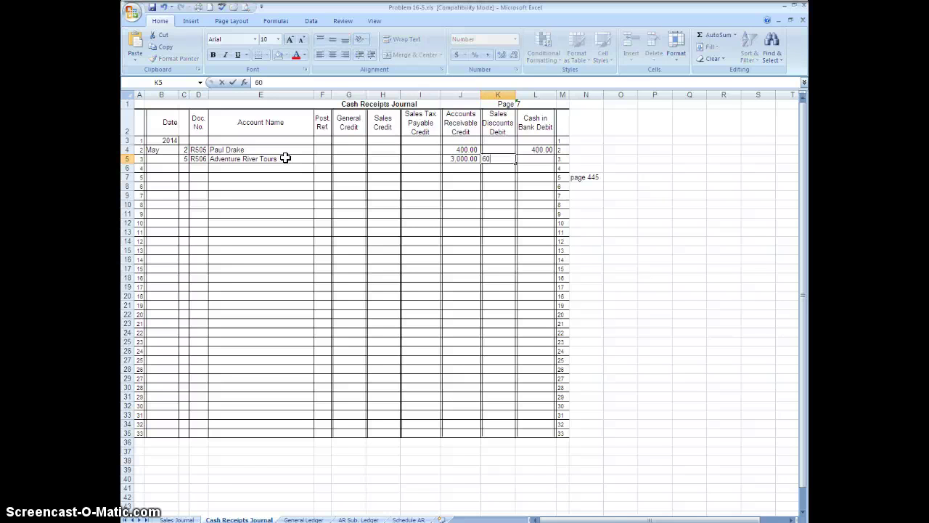
{"action": "key", "text": "Tab"}
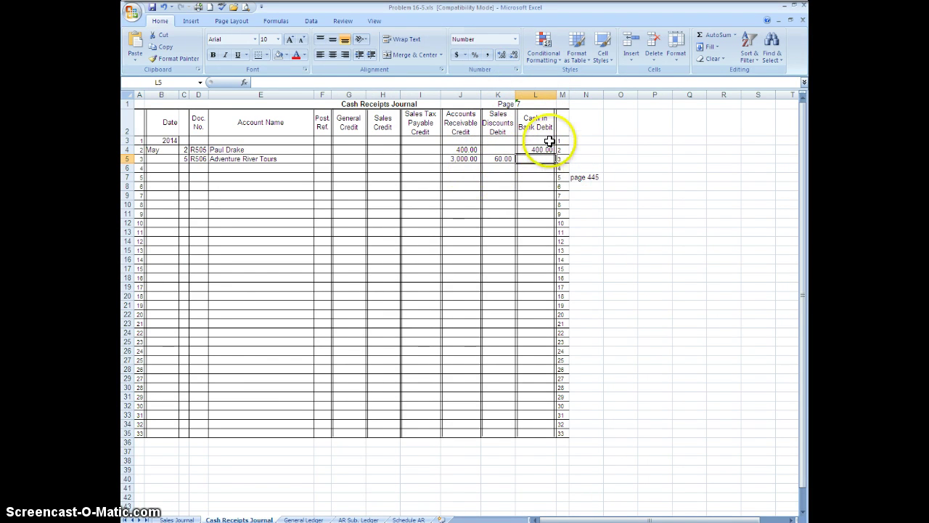
{"action": "left_click", "coordinate": [549, 149]}
{"action": "left_click", "coordinate": [548, 149]}
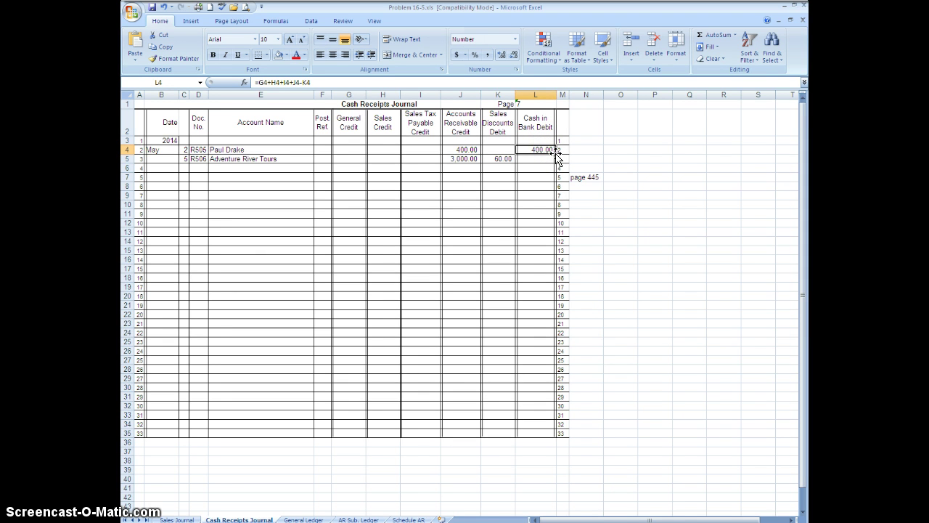
{"action": "left_click_drag", "start_coordinate": [556, 151], "coordinate": [558, 161]}
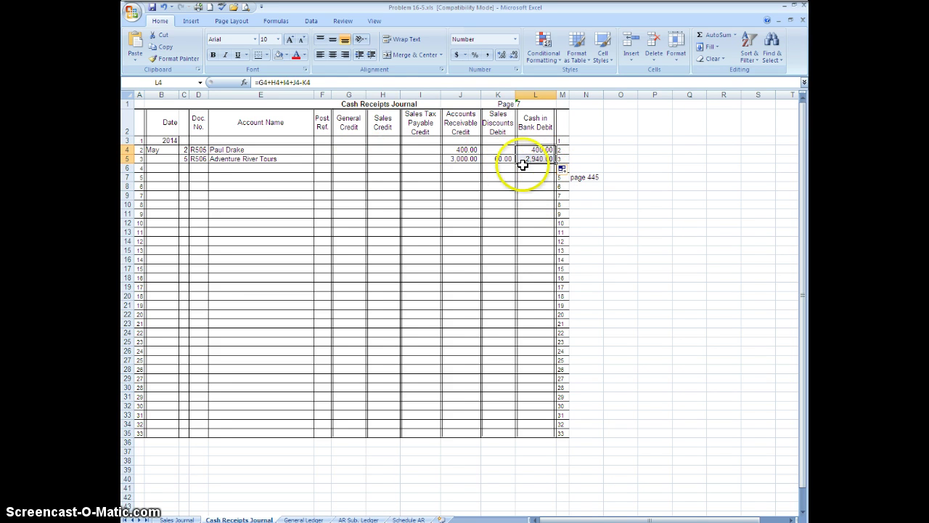
- Start row 6 with day 7, document F507 and account Store Equipment
{"action": "left_click", "coordinate": [184, 168]}
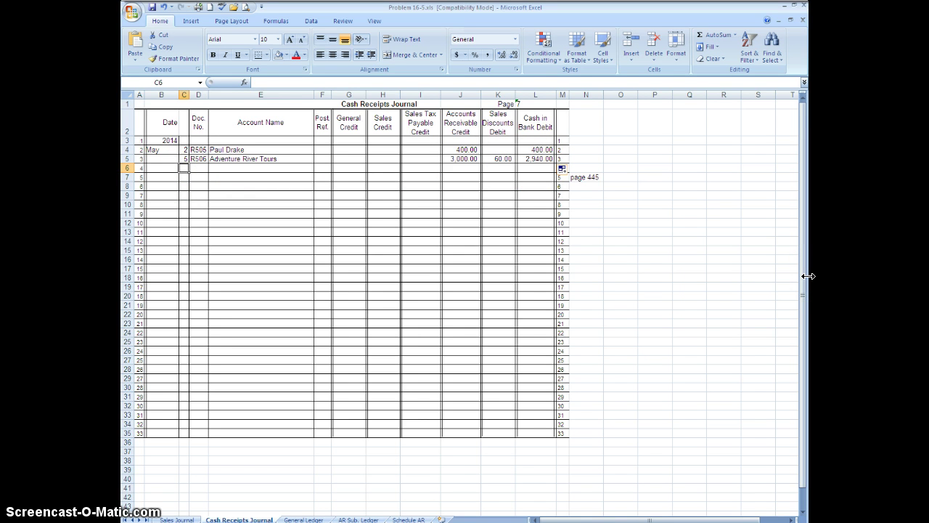
{"action": "type", "text": "7"}
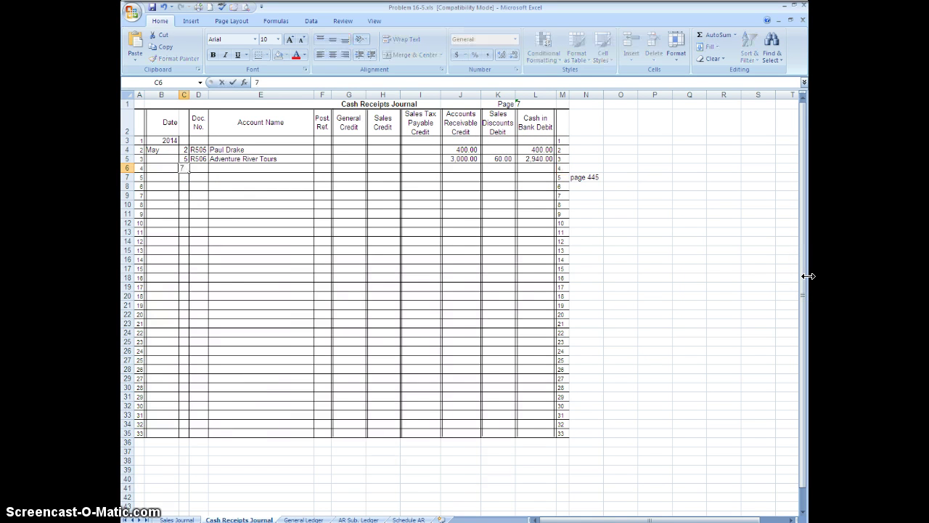
{"action": "key", "text": "Tab"}
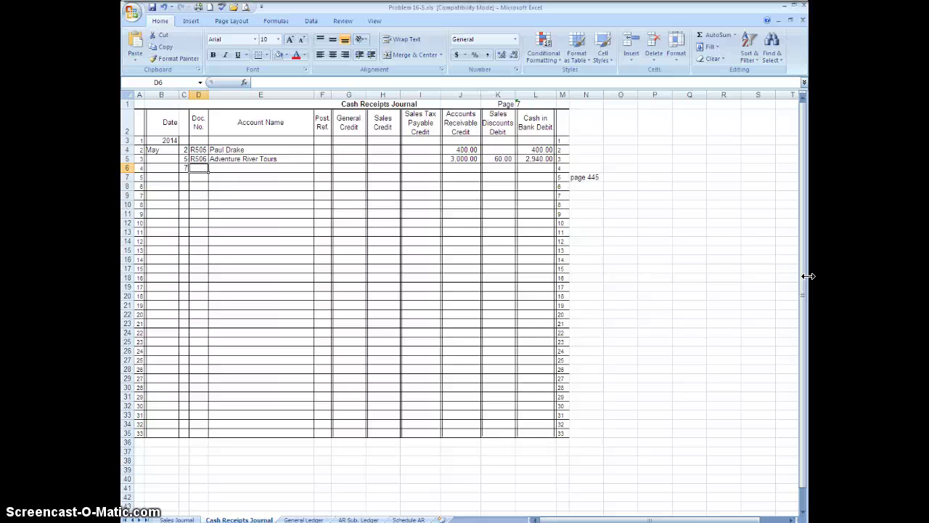
{"action": "type", "text": "507"}
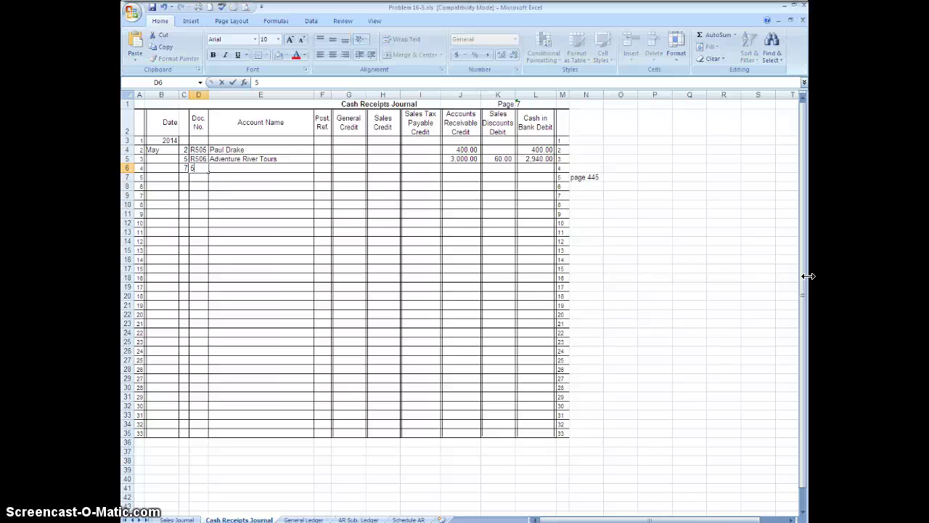
{"action": "key", "text": "BackSpace"}
{"action": "key", "text": "BackSpace"}
{"action": "type", "text": "FR"}
{"action": "key", "text": "BackSpace"}
{"action": "type", "text": "507"}
{"action": "key", "text": "Tab"}
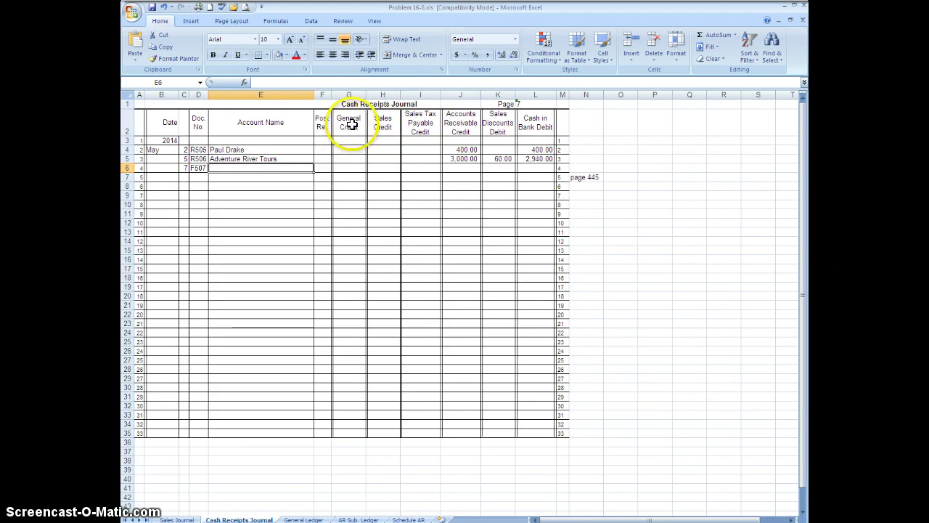
{"action": "left_click", "coordinate": [305, 168]}
{"action": "type", "text": "Store Equipment"}
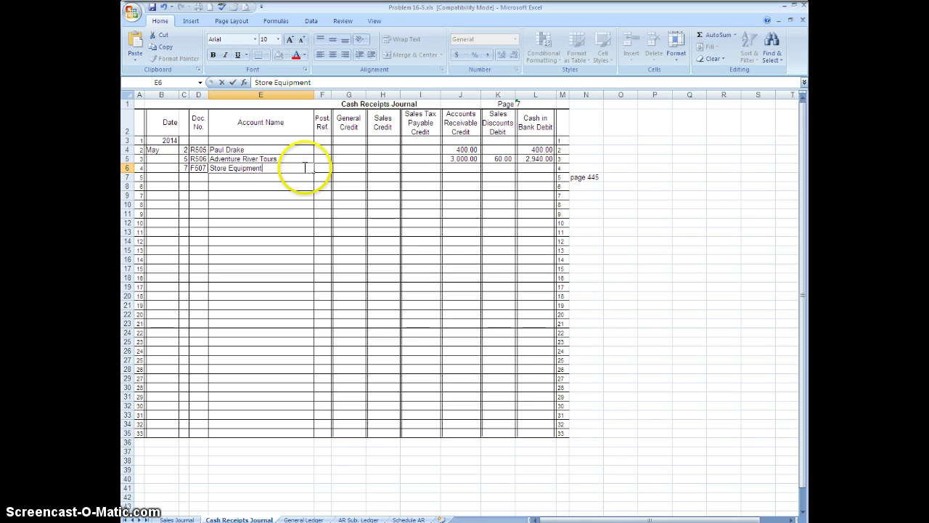
{"action": "key", "text": "Tab"}
{"action": "key", "text": "Tab"}
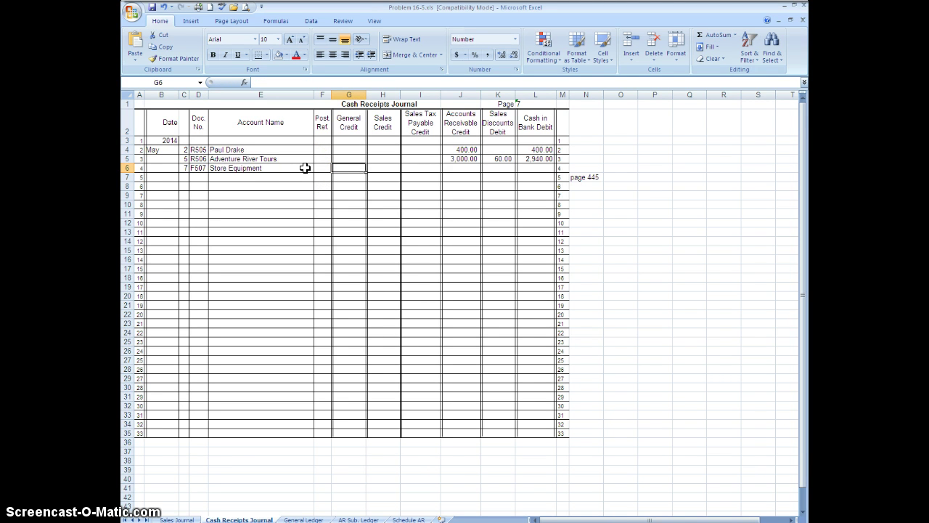
- Enter a 50 General Credit and copy the Cash in Bank formula down to L6
{"action": "type", "text": "50"}
{"action": "key", "text": "Tab"}
{"action": "key", "text": "Tab"}
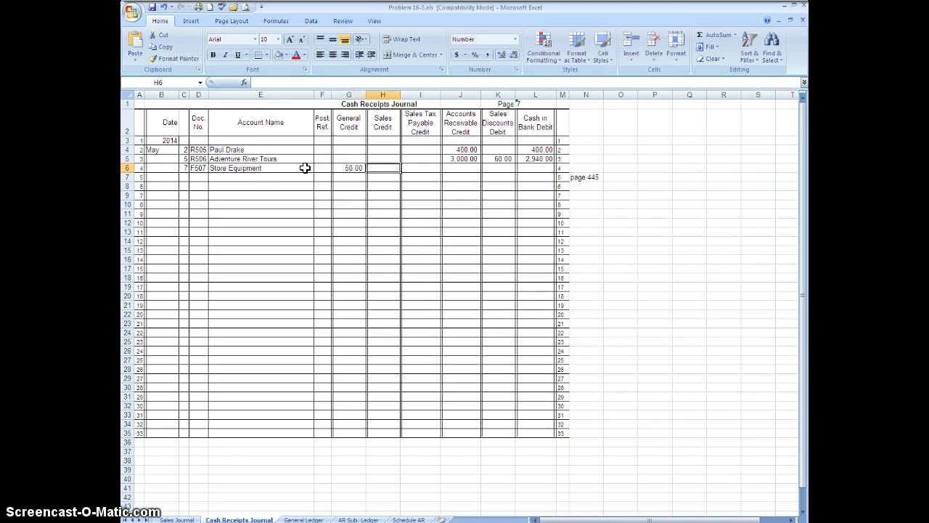
{"action": "key", "text": "Tab"}
{"action": "key", "text": "Tab"}
{"action": "key", "text": "Tab"}
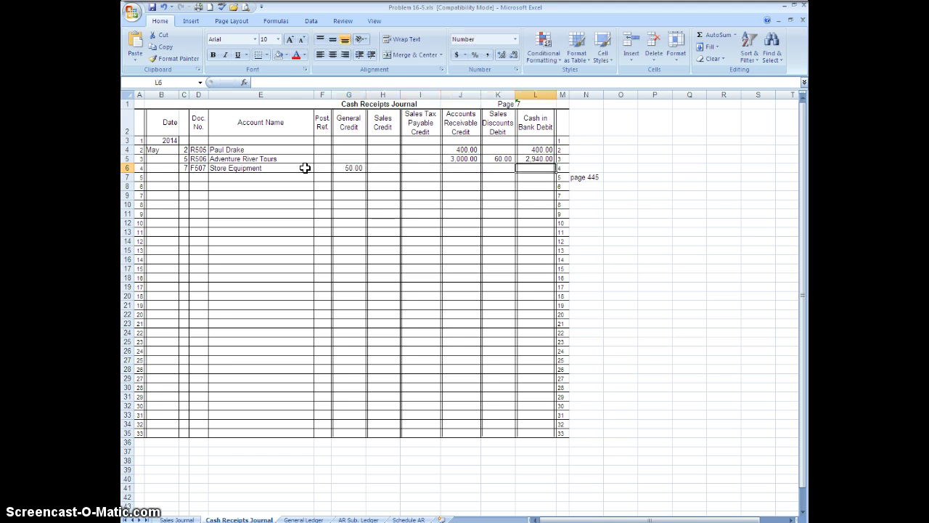
{"action": "left_click", "coordinate": [543, 157]}
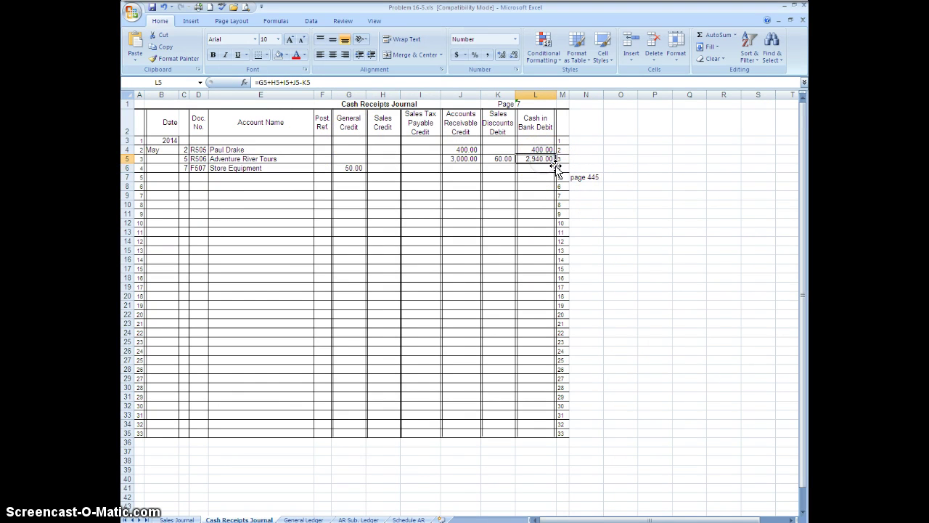
{"action": "mouse_move", "coordinate": [556, 163]}
{"action": "left_mouse_down"}
{"action": "mouse_move", "coordinate": [556, 176]}
{"action": "mouse_move", "coordinate": [541, 168]}
{"action": "left_mouse_up"}
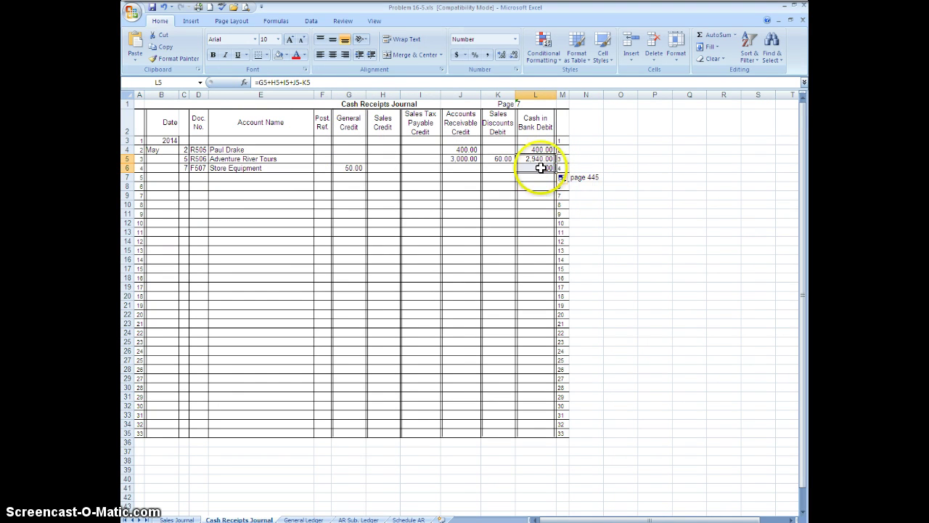
{"action": "left_click", "coordinate": [183, 178]}
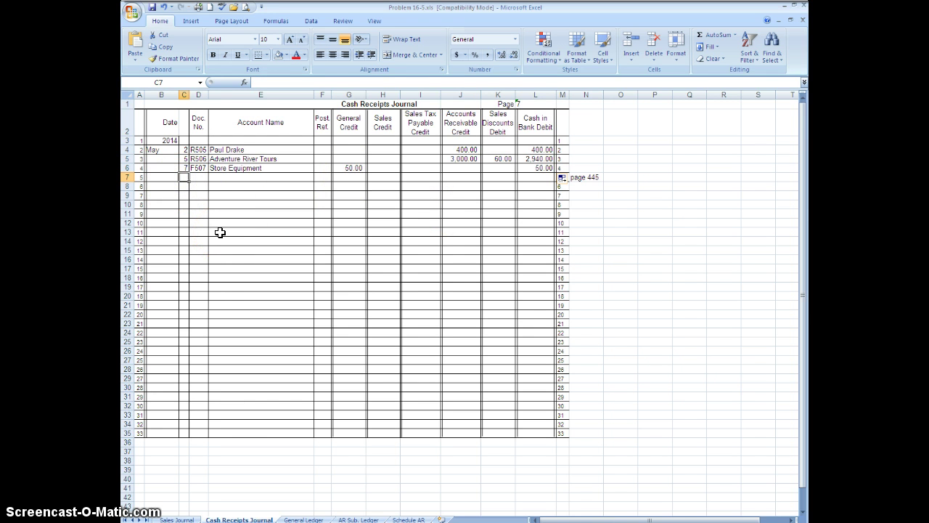